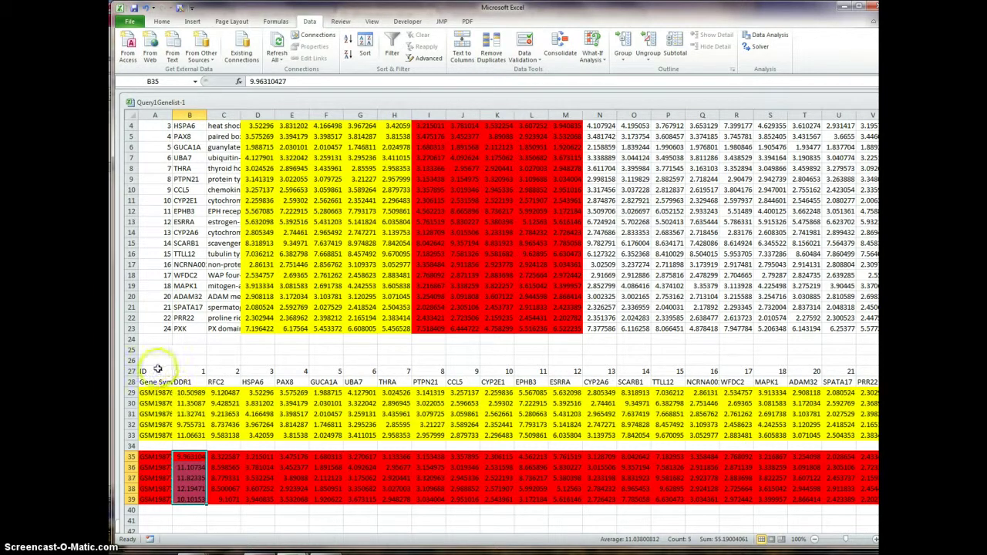
# - Insert blank cells at A27:A39 in front of the transposed gene table, shifting the existing cells right
pyautogui.moveTo(157, 370); pyautogui.dragTo(156, 502)
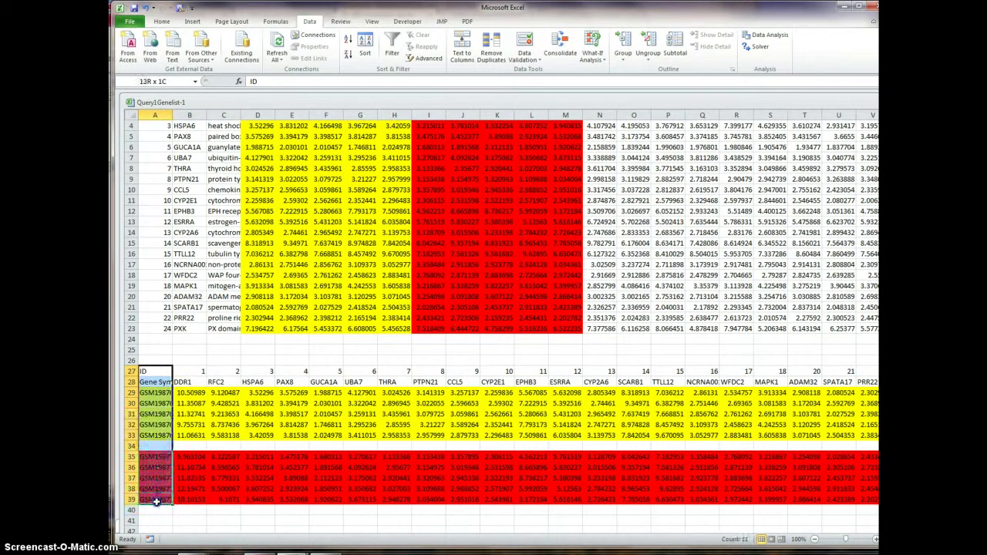
pyautogui.rightClick(160, 429)
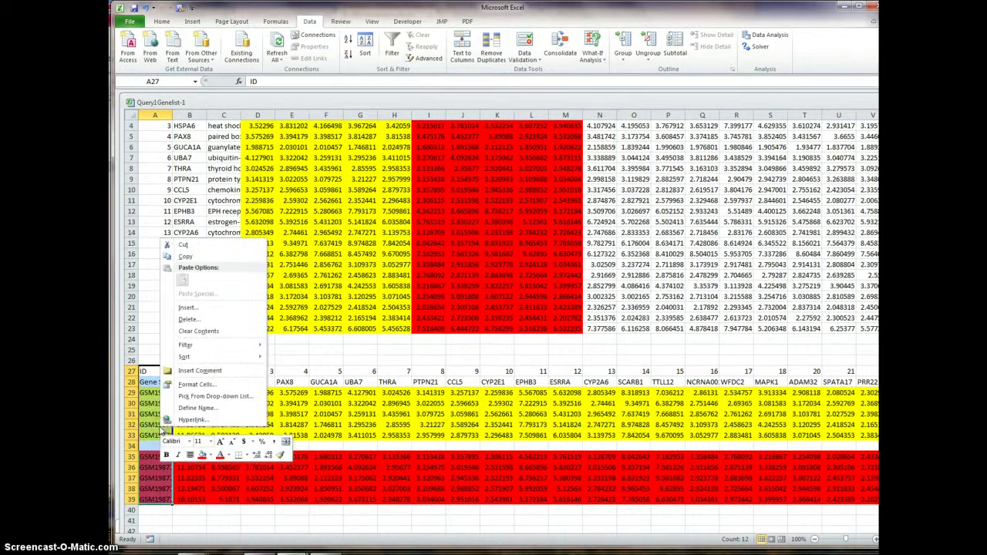
pyautogui.click(198, 311)
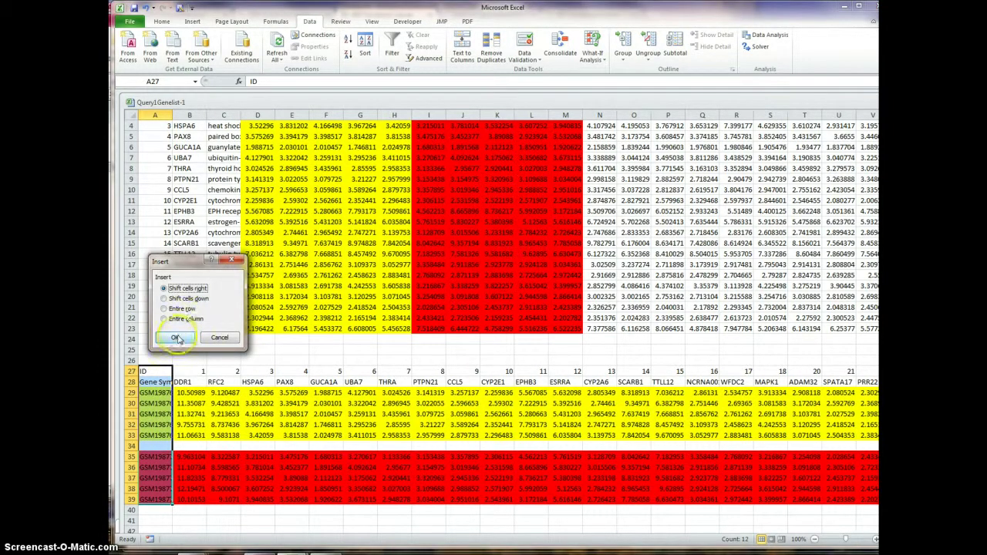
pyautogui.click(176, 338)
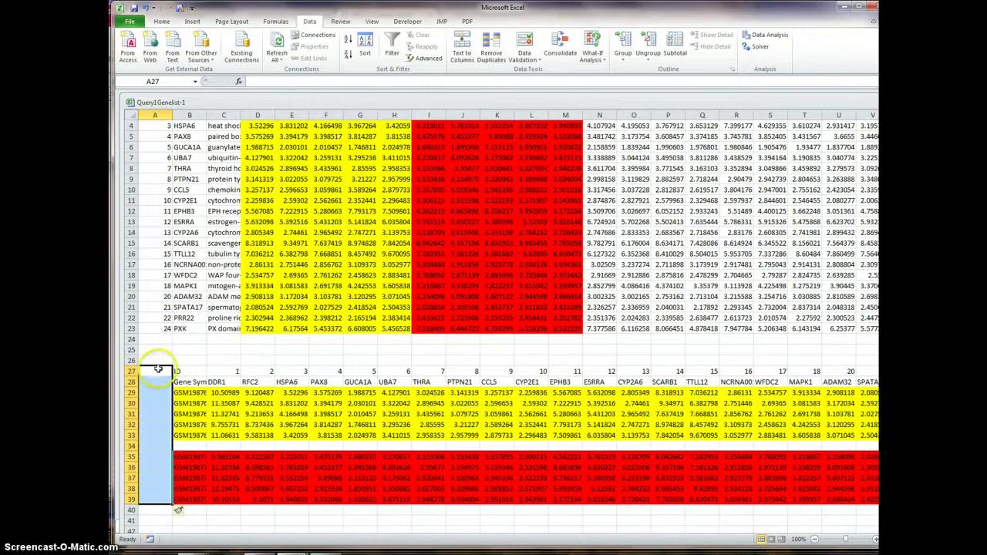
# - Add the header TrtGrp in cell A28, on the same row as the Gene Symbol header
pyautogui.click(158, 369)
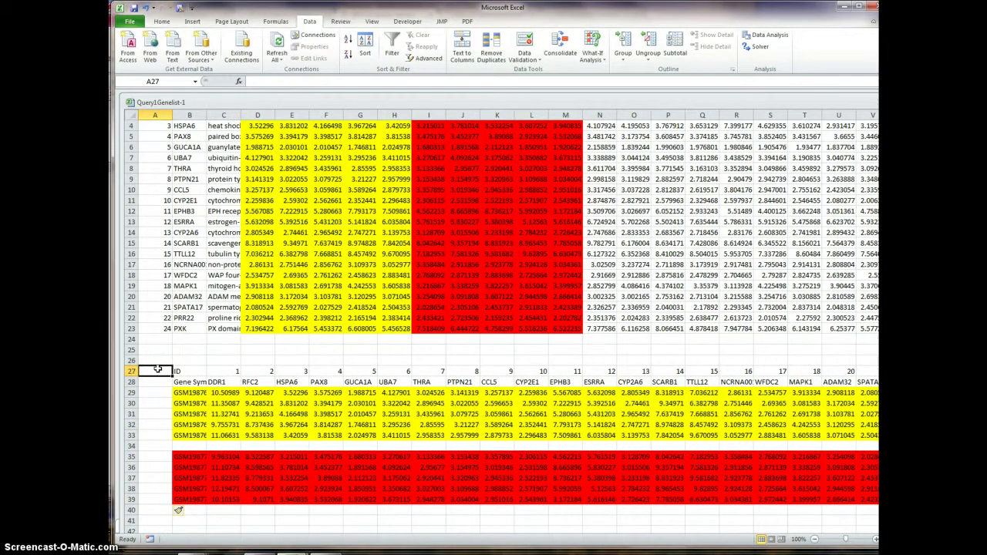
pyautogui.write('TrtGrp')
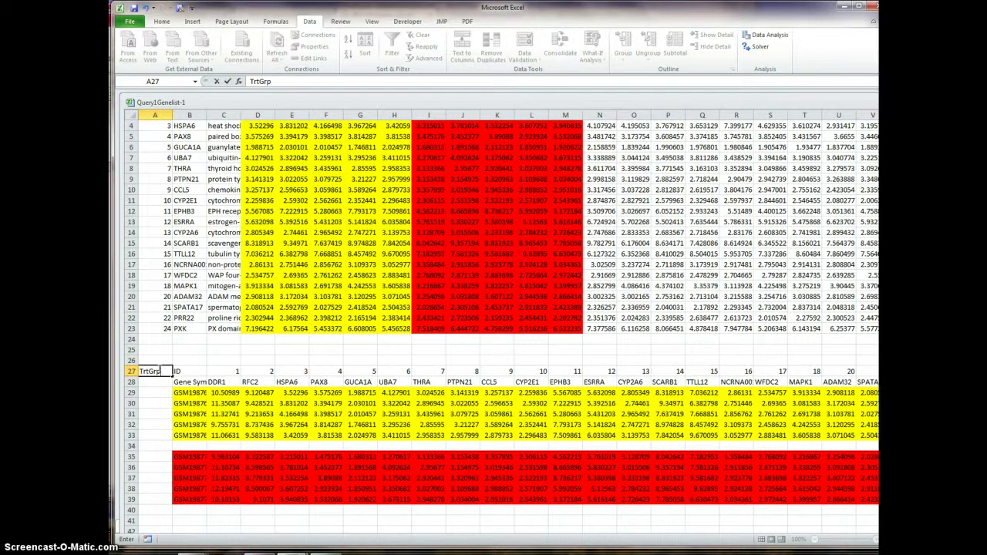
pyautogui.click(158, 396)
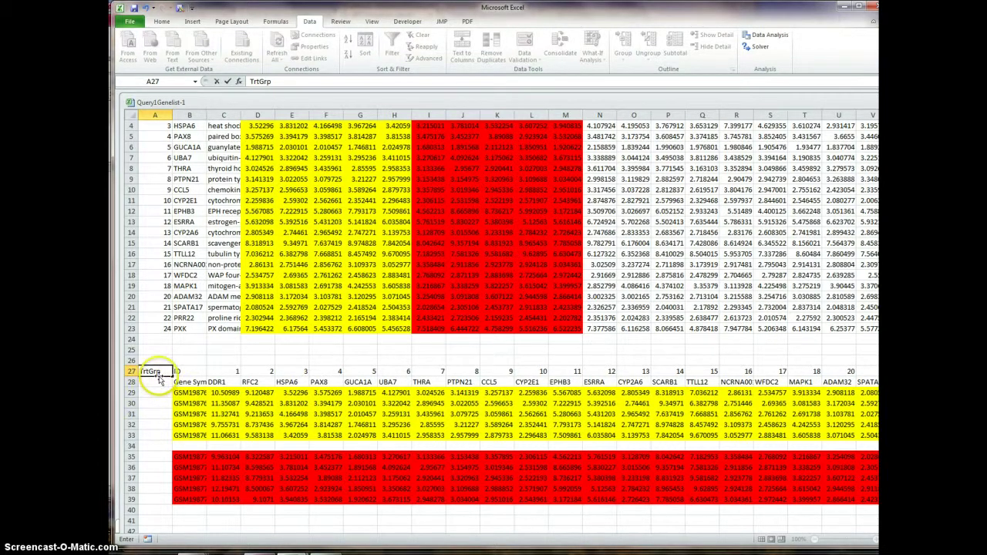
pyautogui.moveTo(159, 376); pyautogui.dragTo(160, 383)
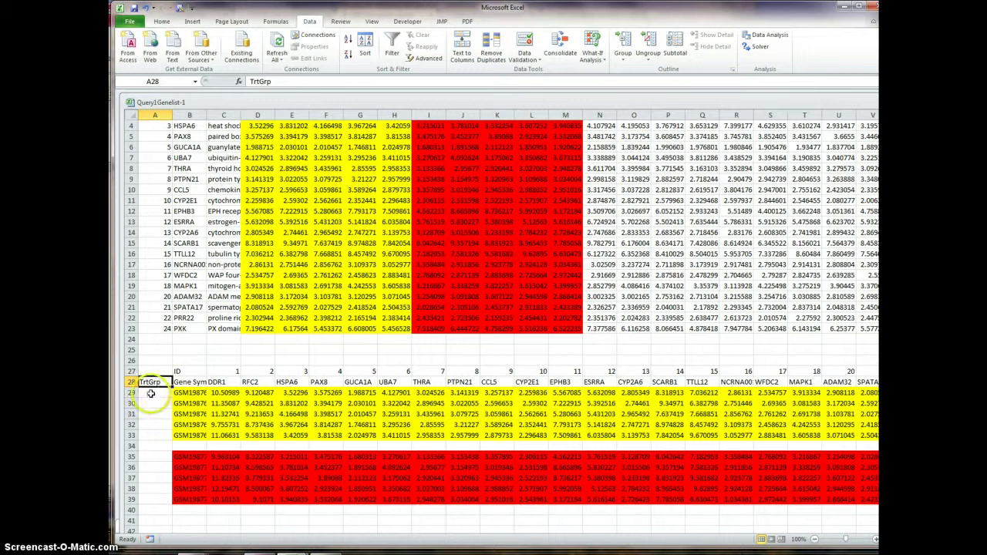
# - Fill A29:A33 with treatment group 1 for the five yellow sample rows
pyautogui.click(157, 394)
pyautogui.write('1')
pyautogui.press('Return')
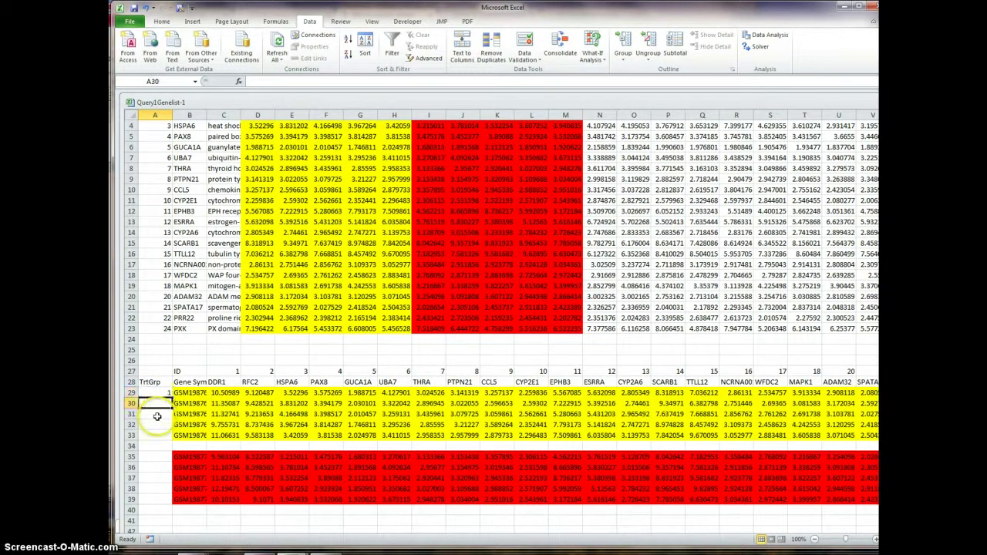
pyautogui.write('1')
pyautogui.press('Return')
pyautogui.write('1')
pyautogui.press('Return')
pyautogui.write('1')
pyautogui.press('Return')
pyautogui.write('1')
pyautogui.press('Return')
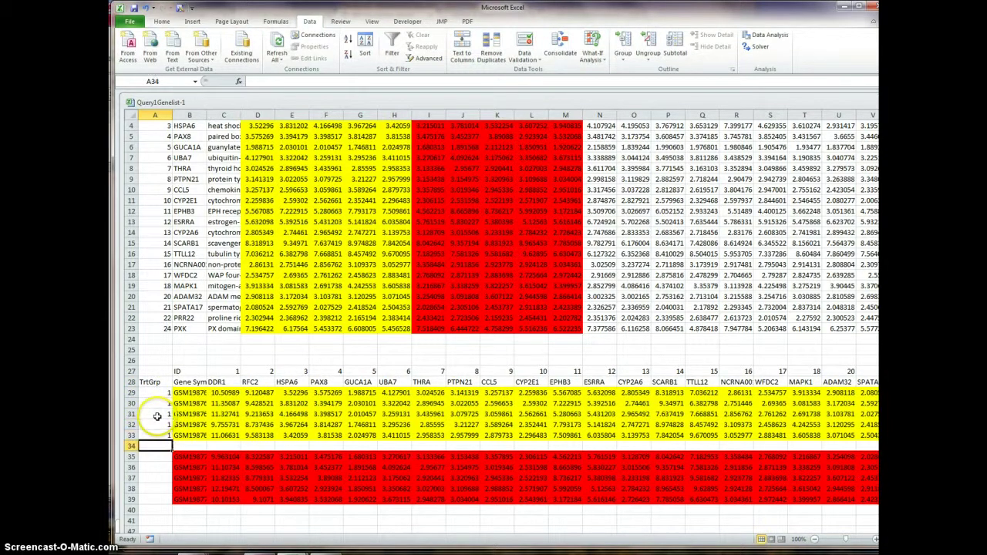
# - Fill A35:A39 with treatment group 2 for the five red sample rows
pyautogui.press('Return')
pyautogui.write('2')
pyautogui.press('Return')
pyautogui.write('2')
pyautogui.press('Return')
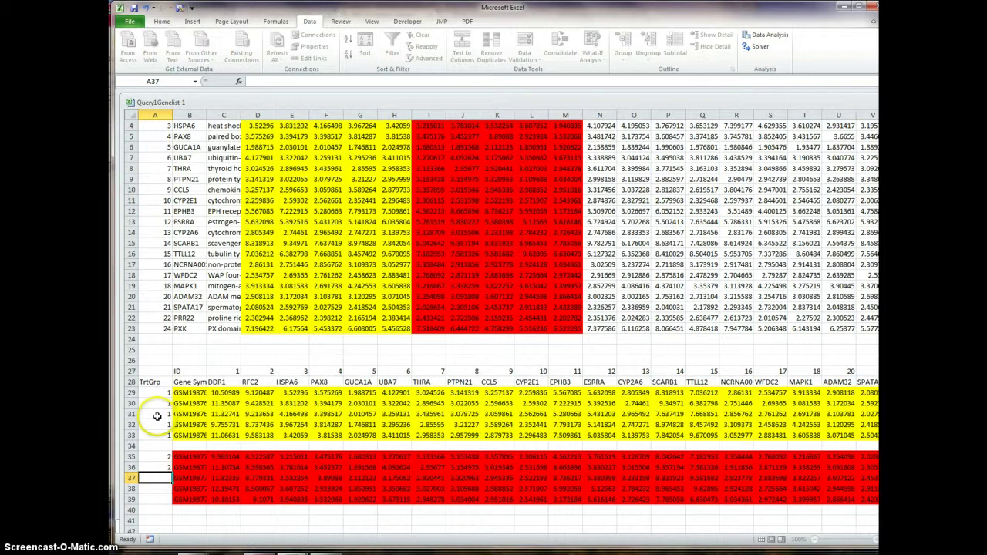
pyautogui.write('2')
pyautogui.press('Return')
pyautogui.write('2 2')
pyautogui.press('Return')
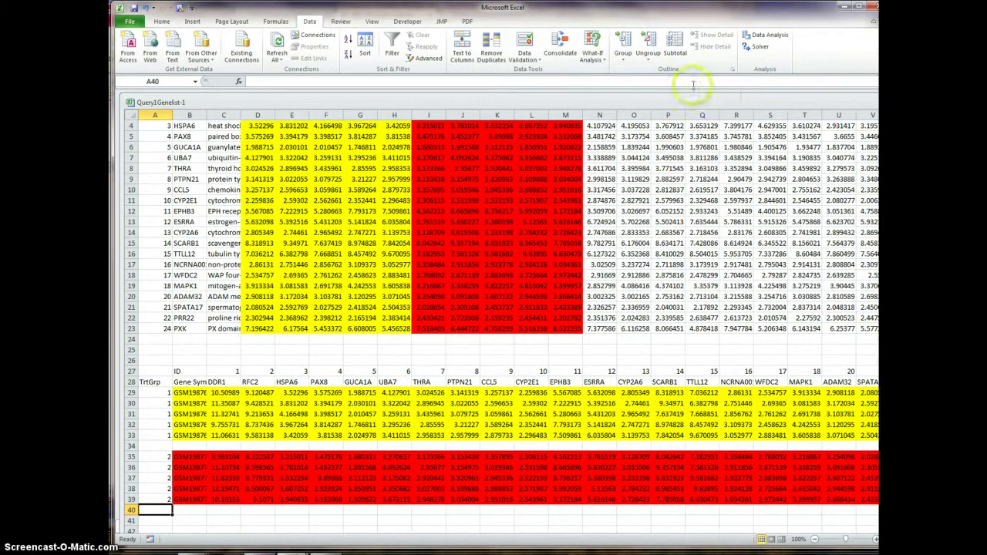
# - Start a t-Test: Two-Sample Assuming Unequal Variances with the yellow DDR1 values C29:C33 as the Variable 1 range
pyautogui.click(763, 35)
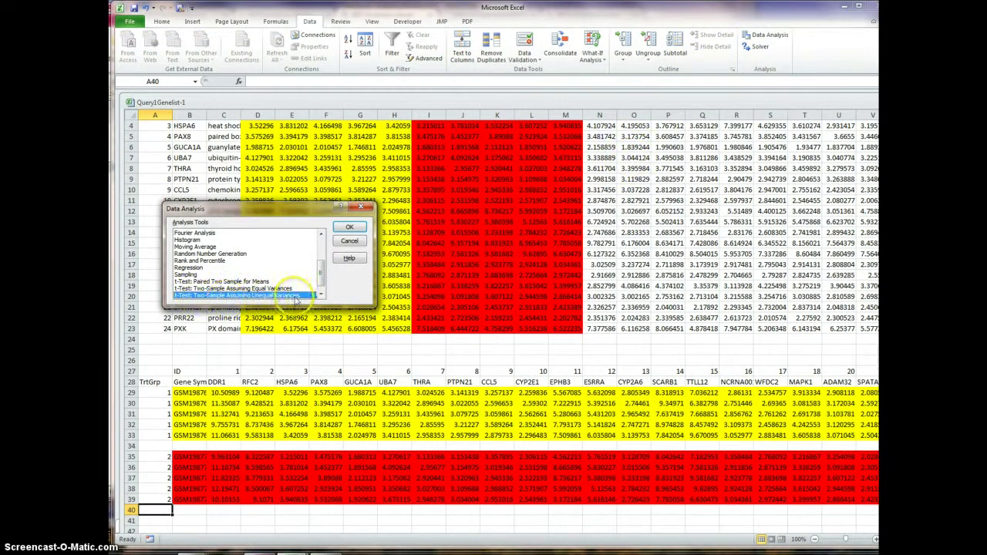
pyautogui.click(350, 230)
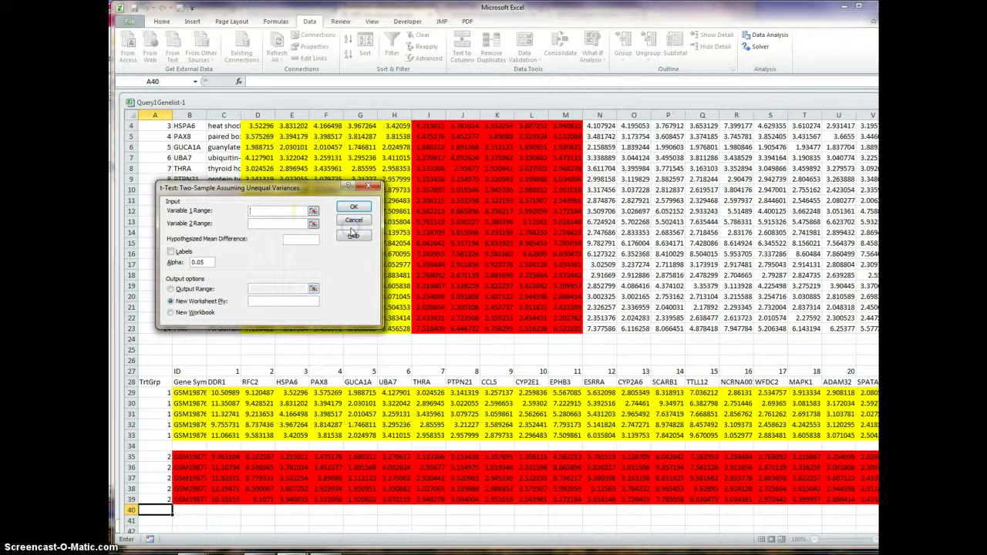
pyautogui.click(313, 213)
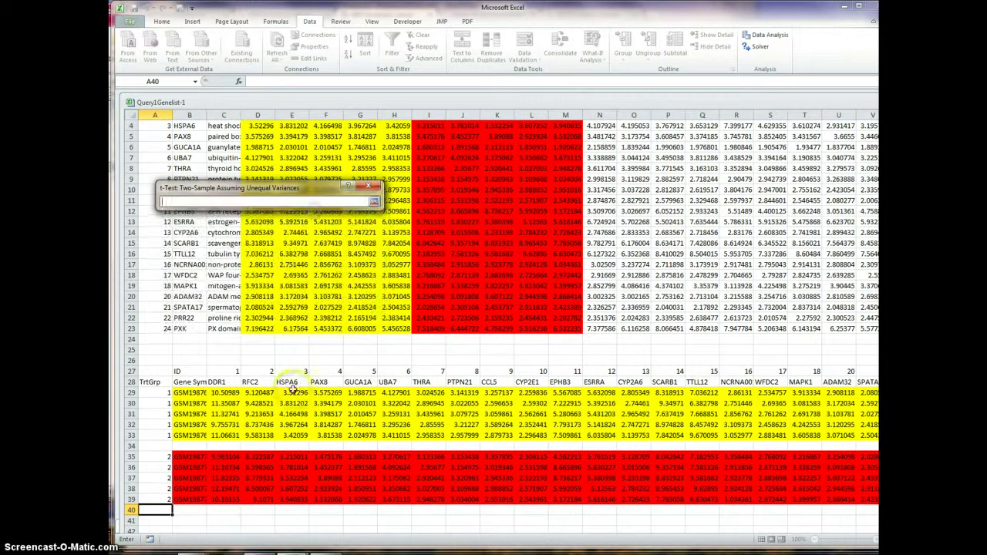
pyautogui.moveTo(224, 393); pyautogui.dragTo(232, 435)
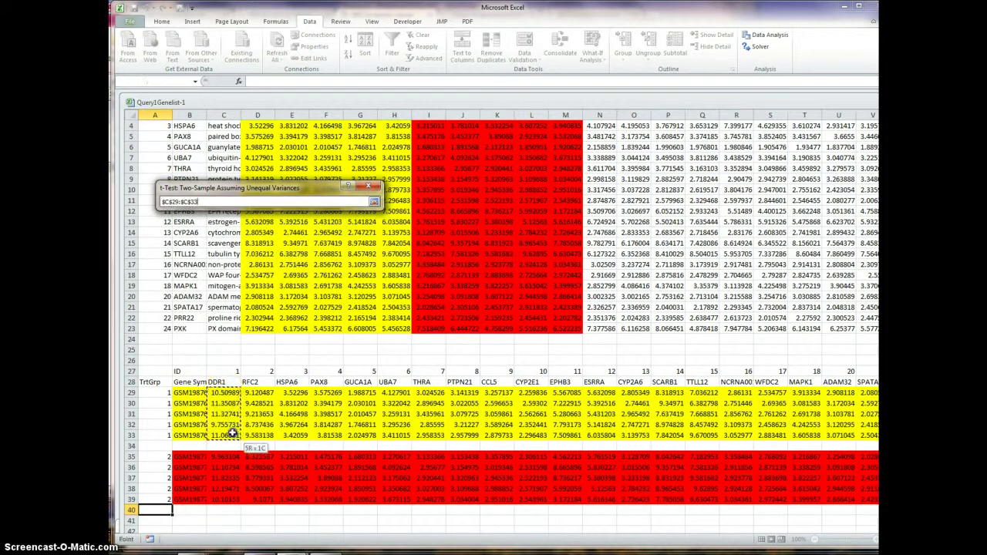
pyautogui.click(231, 434)
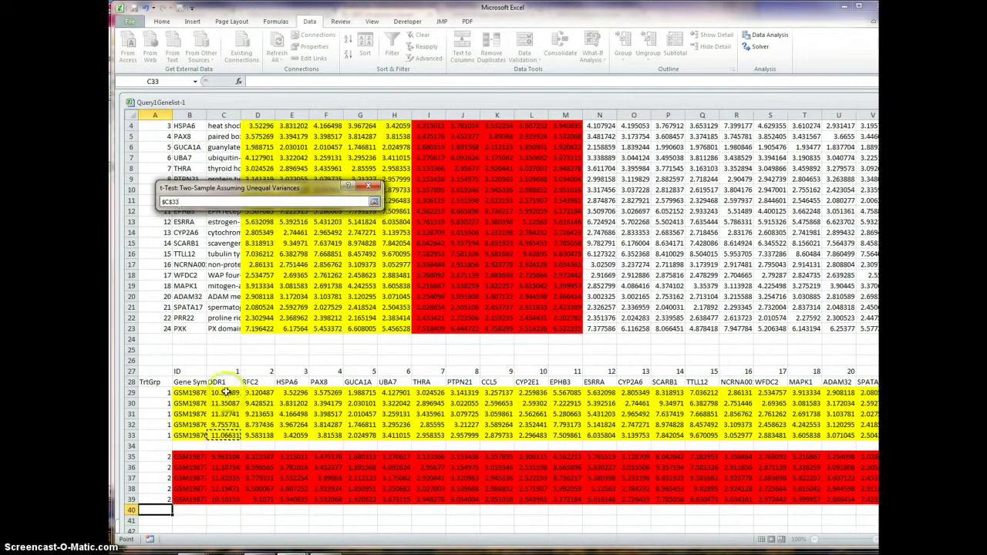
pyautogui.moveTo(223, 392); pyautogui.dragTo(227, 434)
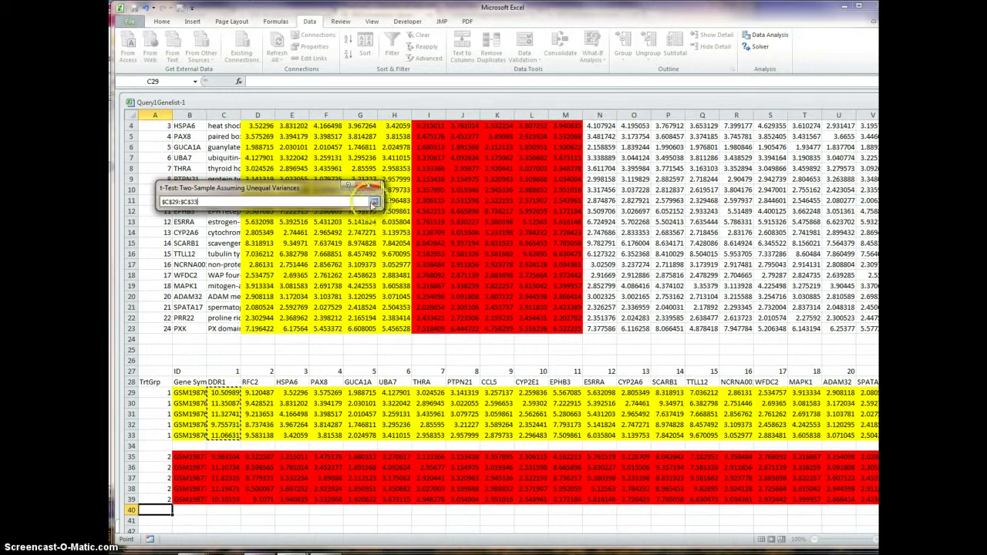
pyautogui.click(373, 202)
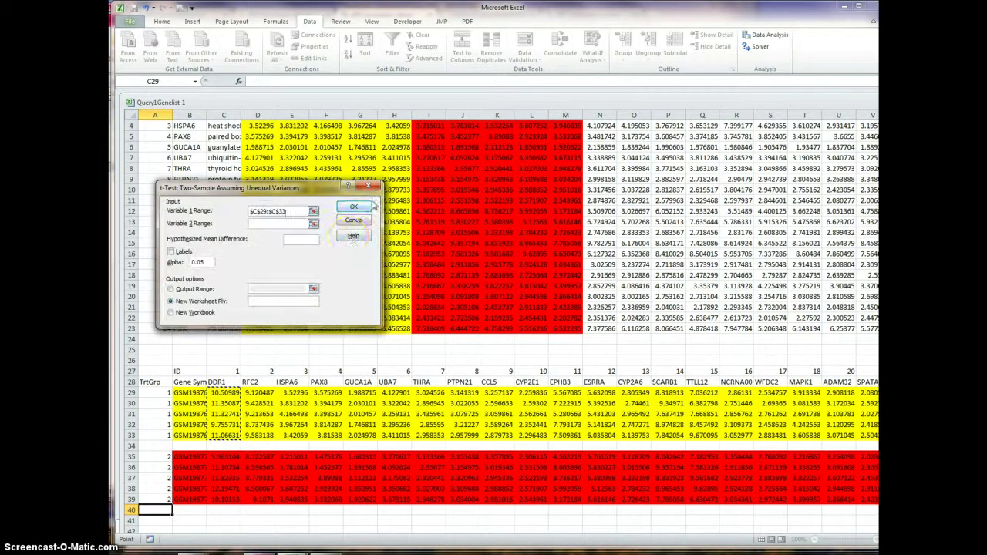
# - Set the t-test's Variable 2 range to the red DDR1 values C35:C39
pyautogui.click(313, 224)
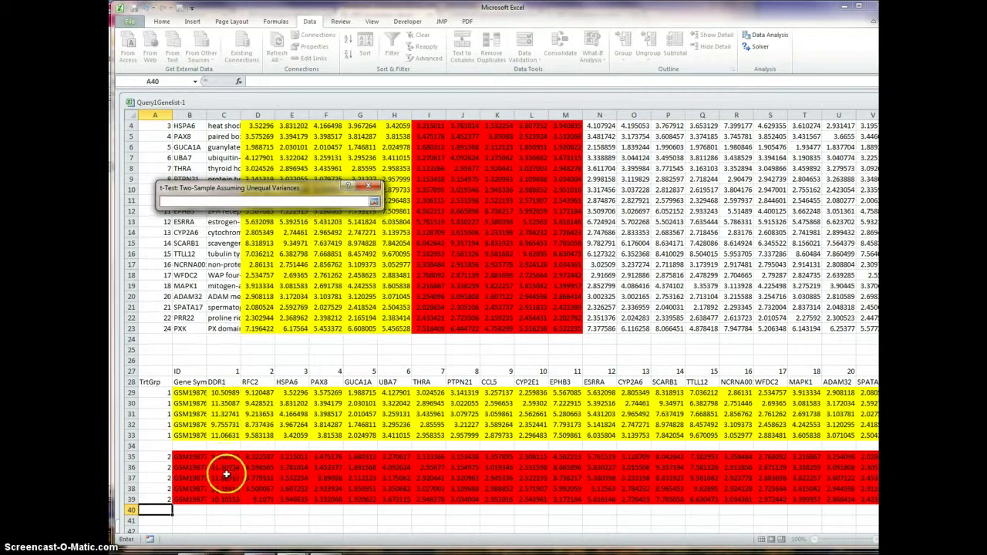
pyautogui.moveTo(224, 458); pyautogui.dragTo(224, 497)
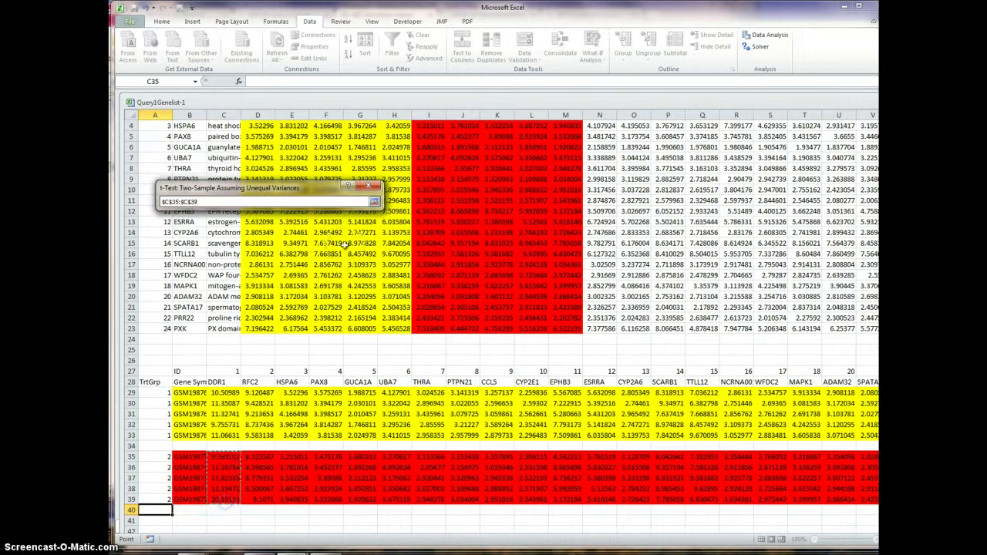
pyautogui.click(374, 202)
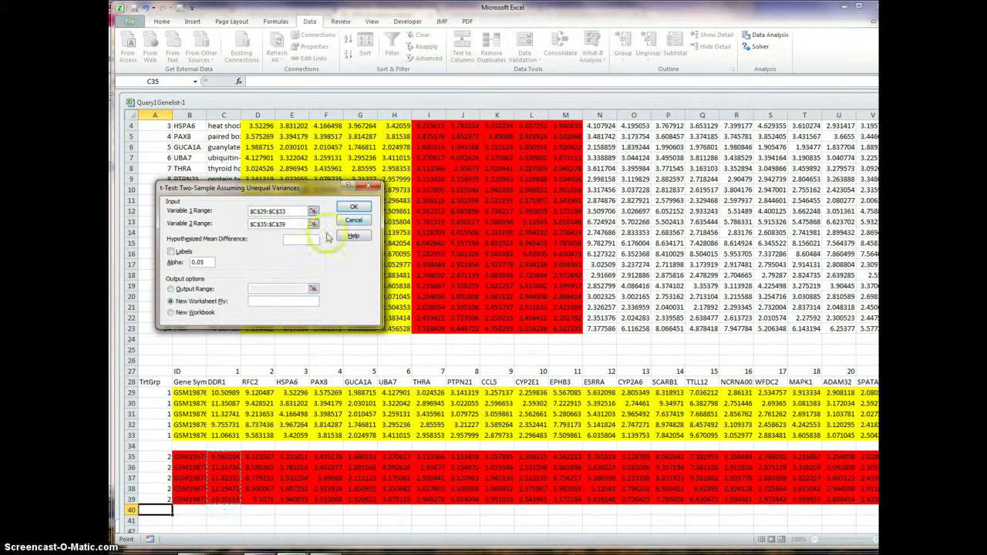
pyautogui.click(171, 253)
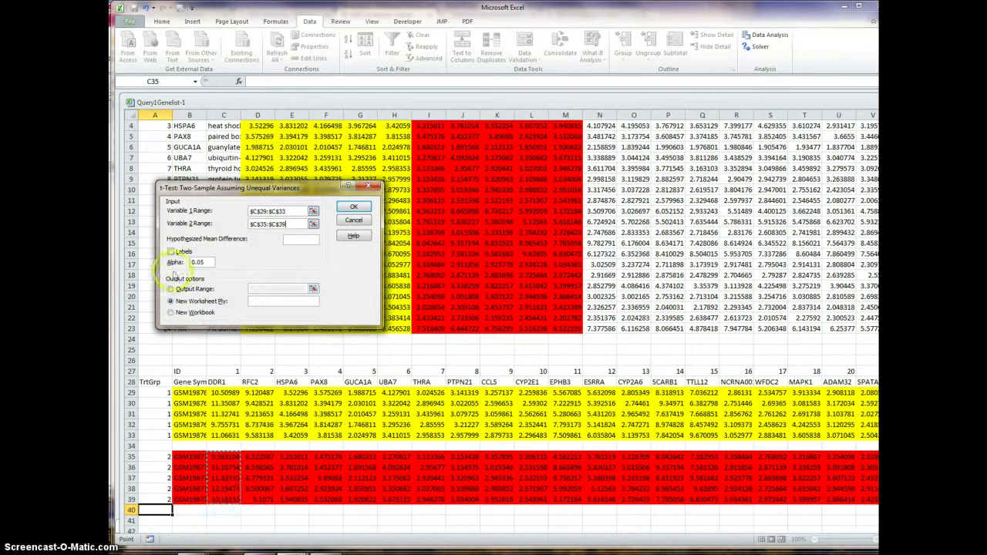
# - Direct the t-test output to cell B41 on the current sheet and run the test
pyautogui.click(171, 288)
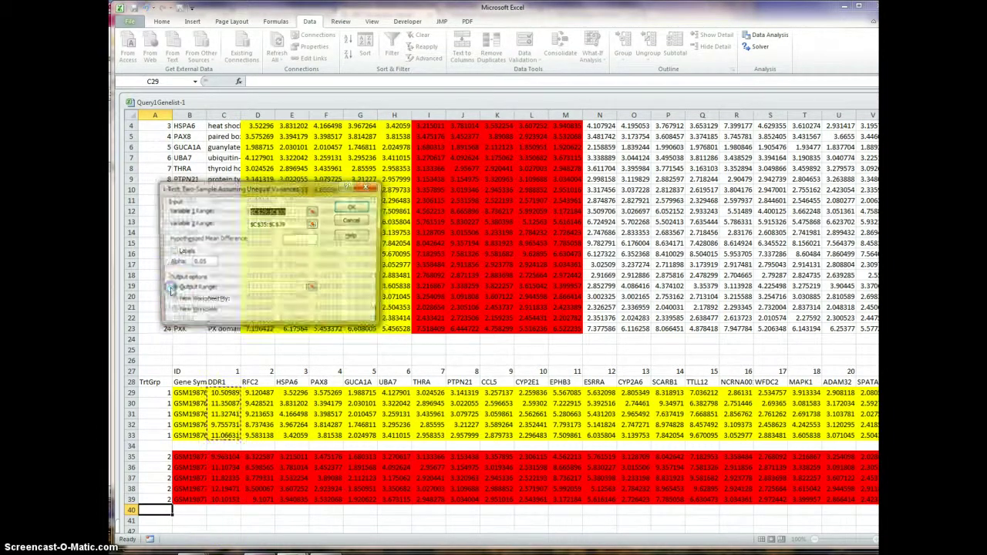
pyautogui.click(313, 289)
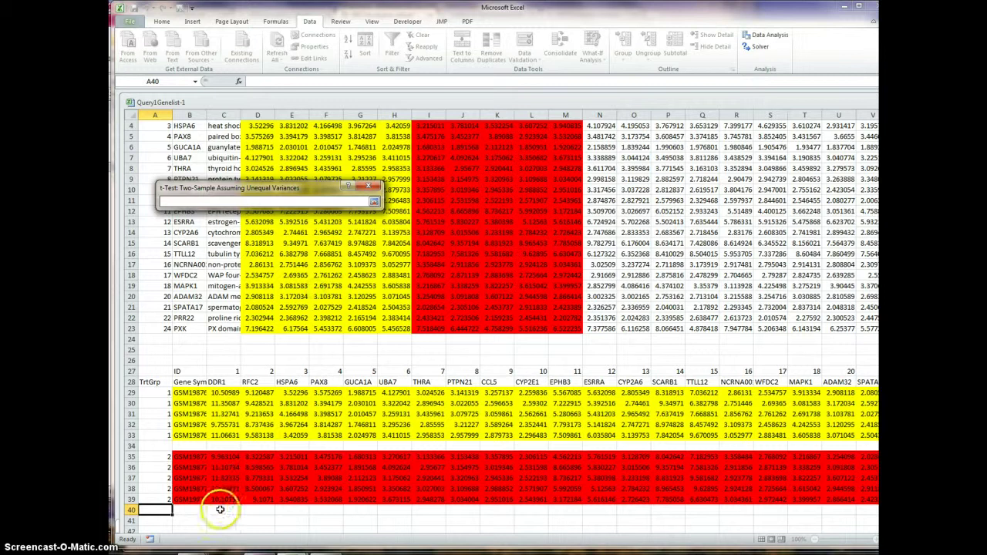
pyautogui.click(196, 521)
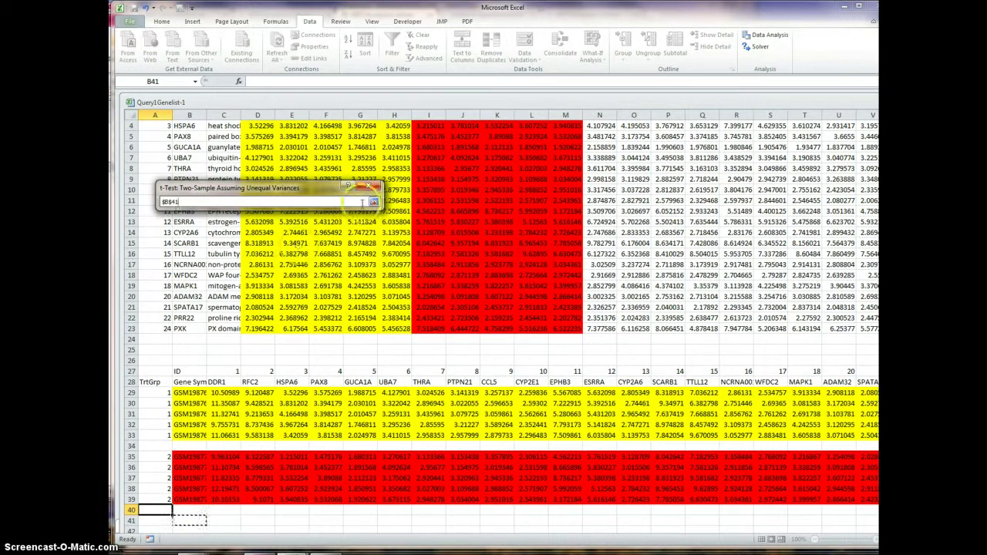
pyautogui.click(373, 202)
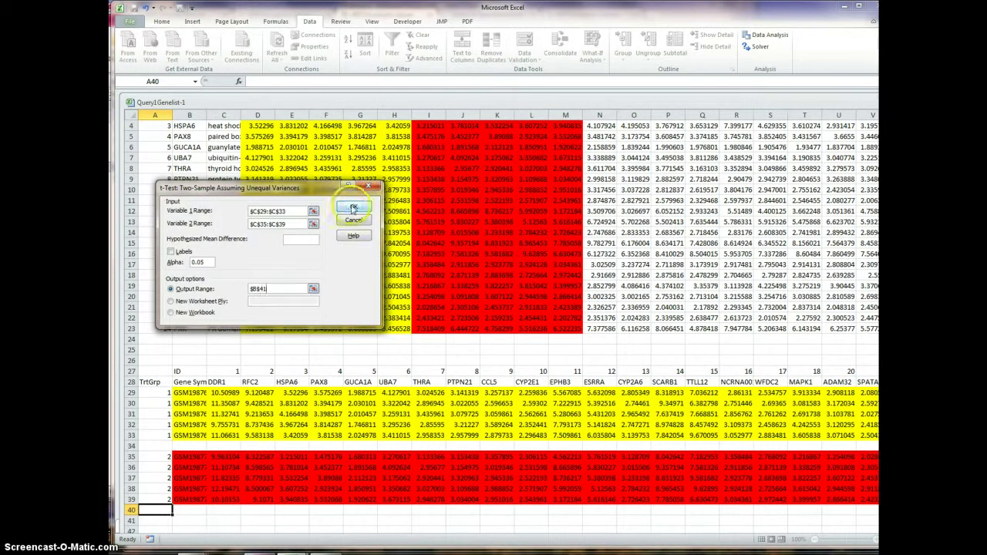
pyautogui.click(352, 208)
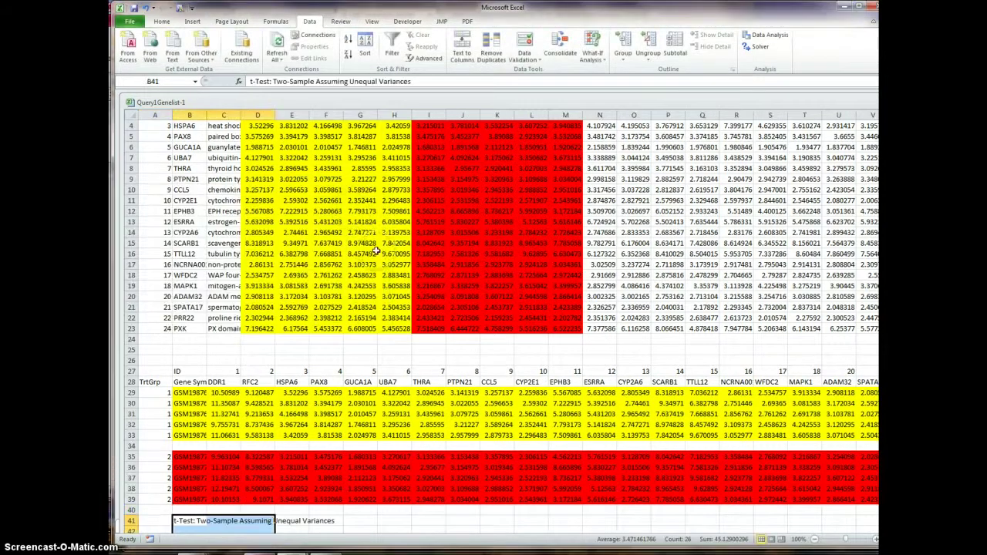
# - Widen columns B and C so the labels and values of the t-test results are readable
pyautogui.scroll(-2, 400, 381)
pyautogui.scroll(-4, 401, 380)
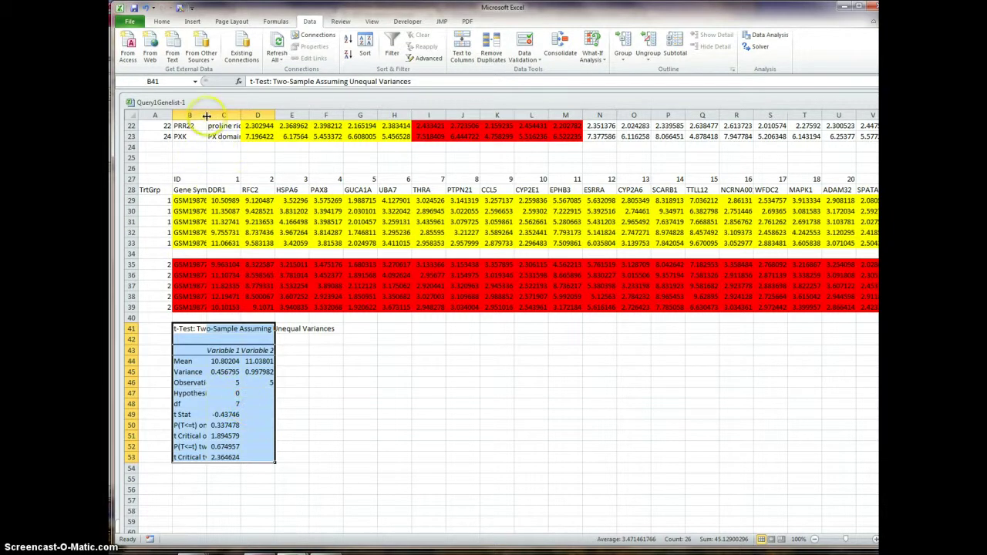
pyautogui.moveTo(206, 115); pyautogui.dragTo(306, 117)
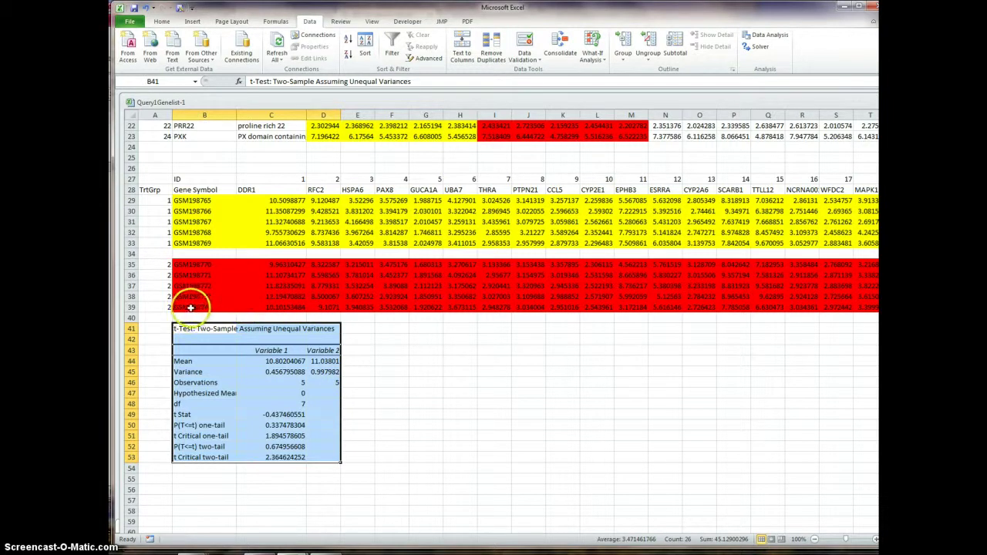
pyautogui.click(132, 307)
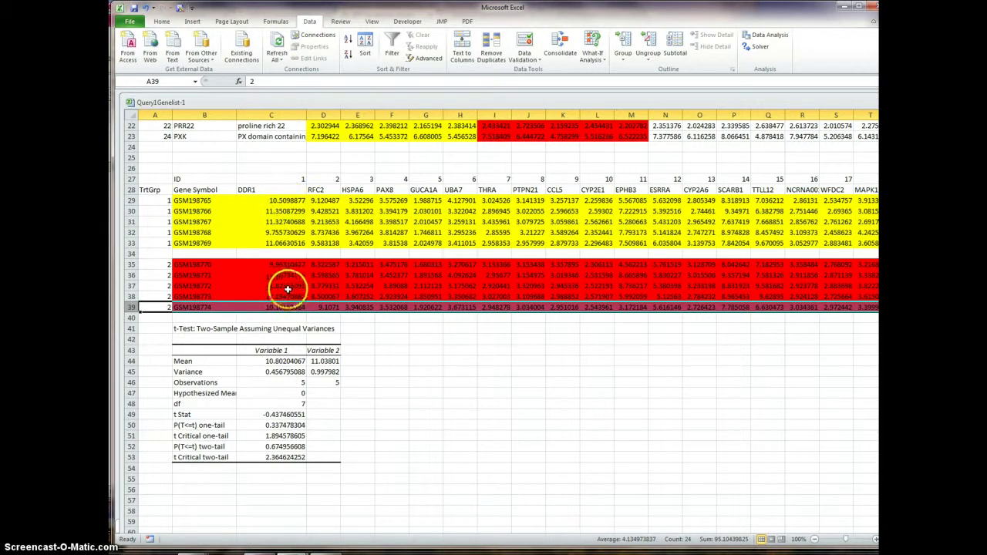
pyautogui.click(379, 362)
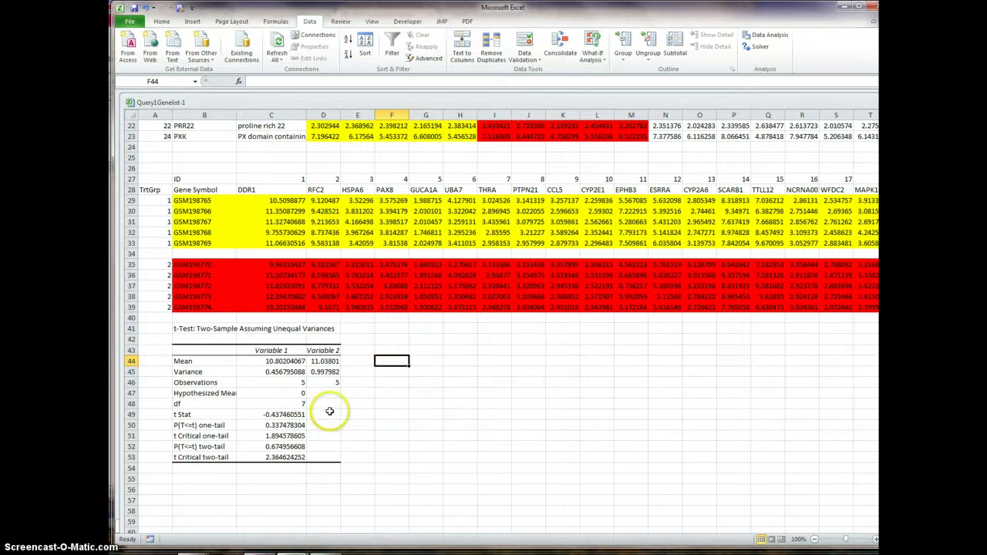
pyautogui.click(281, 372)
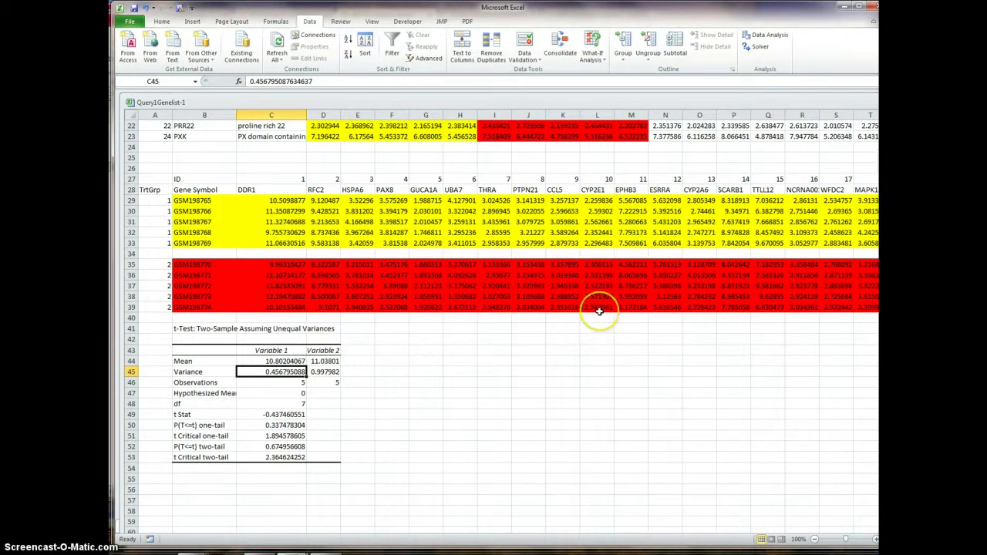
# - Note the significance threshold p<0.05 in cell G43, beside the t-test results
pyautogui.click(428, 351)
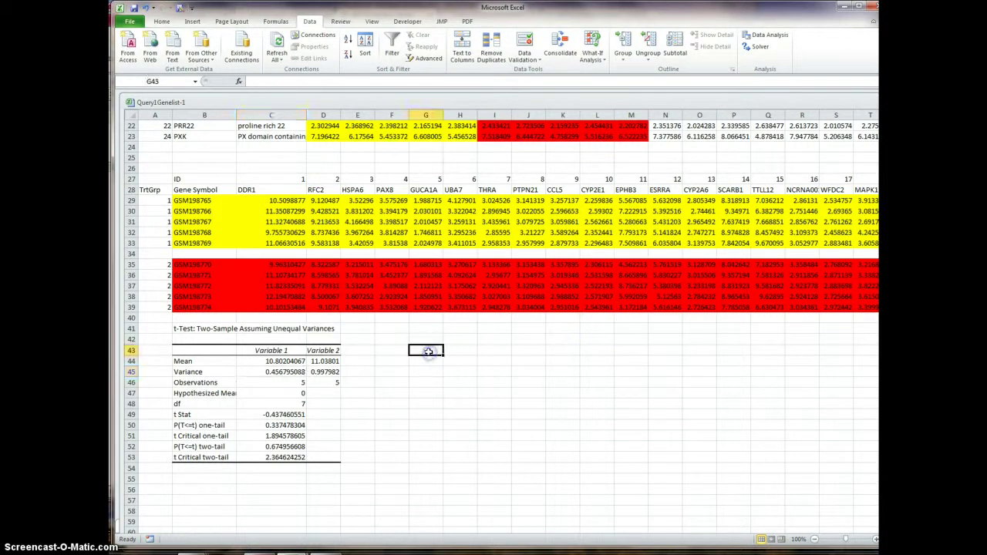
pyautogui.write('p')
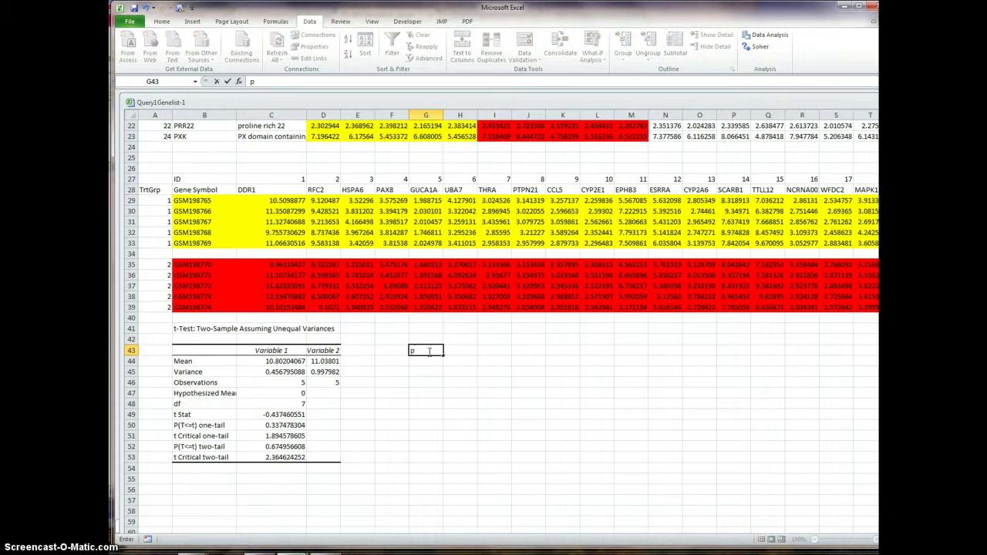
pyautogui.write('<0.05')
# - Insert the Greek small letter alpha (α) symbol in cell F43 to label the p<0.05 threshold
pyautogui.click(393, 350)
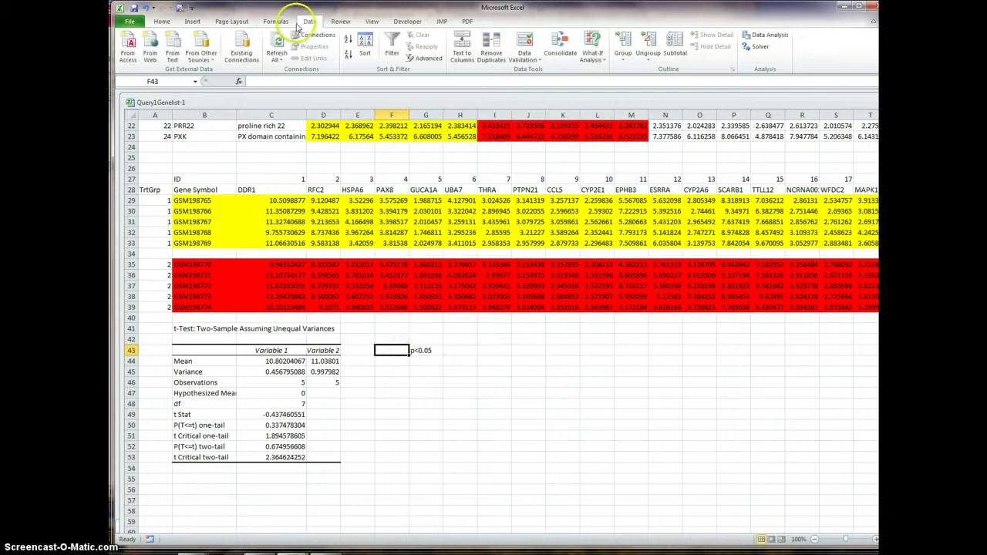
pyautogui.click(193, 22)
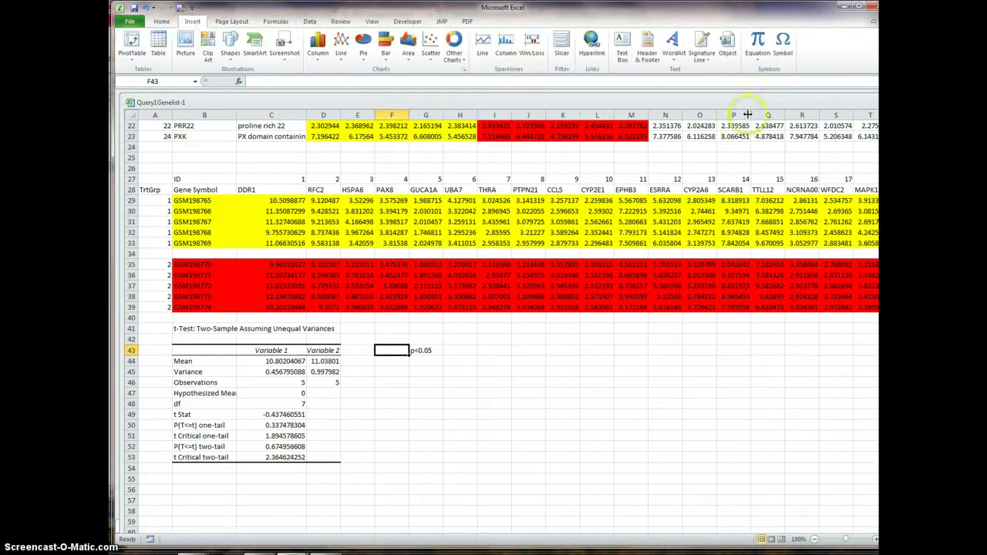
pyautogui.click(782, 52)
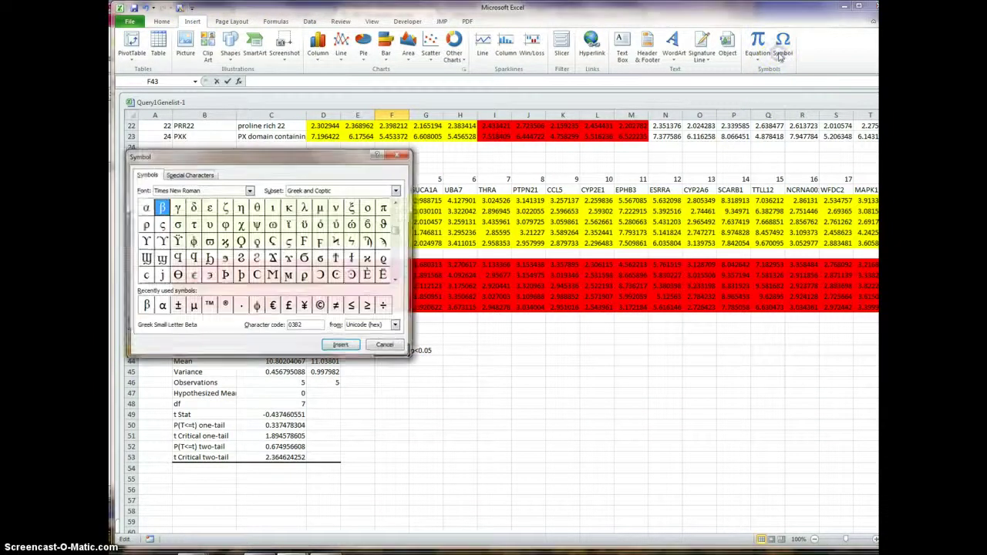
pyautogui.click(160, 306)
pyautogui.click(342, 346)
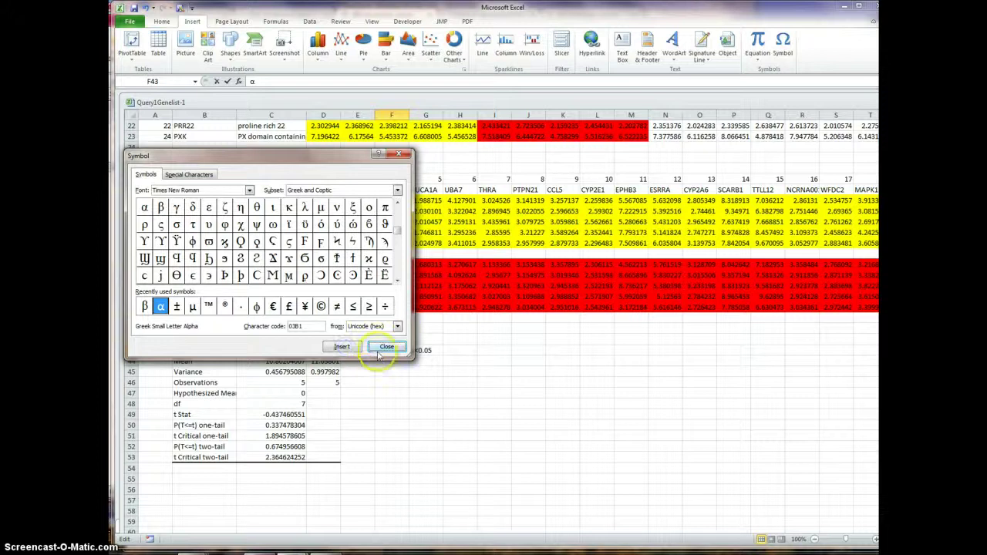
pyautogui.click(386, 346)
# - Insert the Greek small letter beta (β) symbol in cell F44, below the alpha label
pyautogui.click(389, 362)
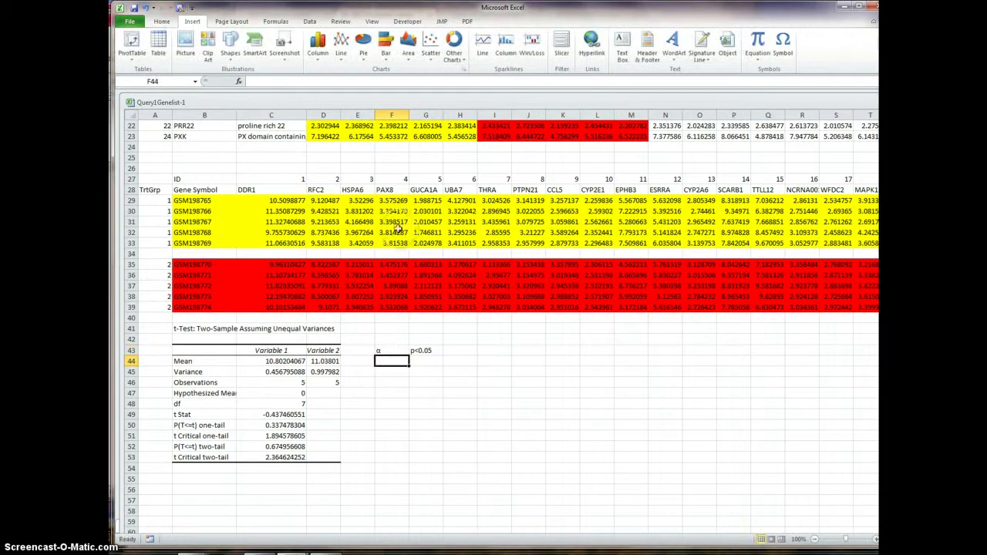
pyautogui.click(782, 47)
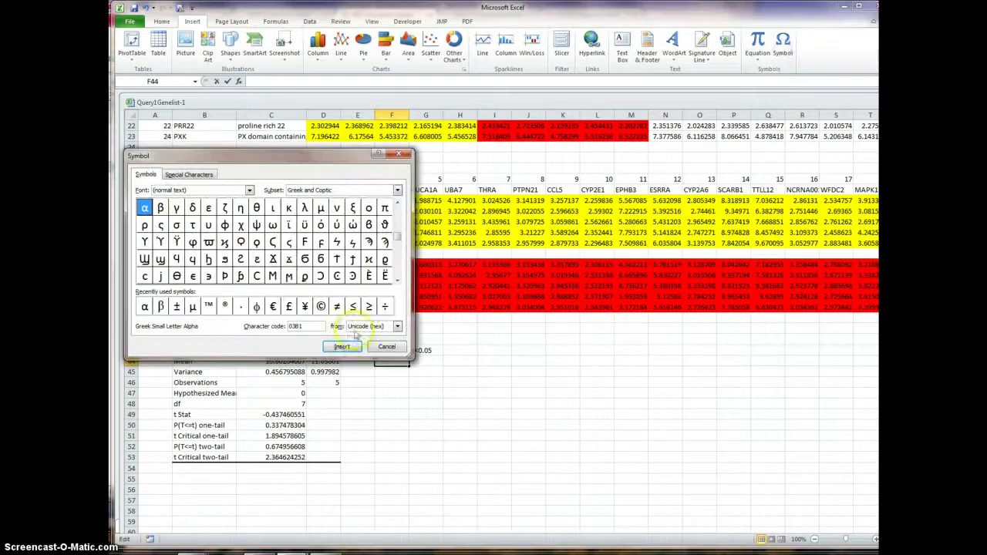
pyautogui.click(160, 307)
pyautogui.click(342, 346)
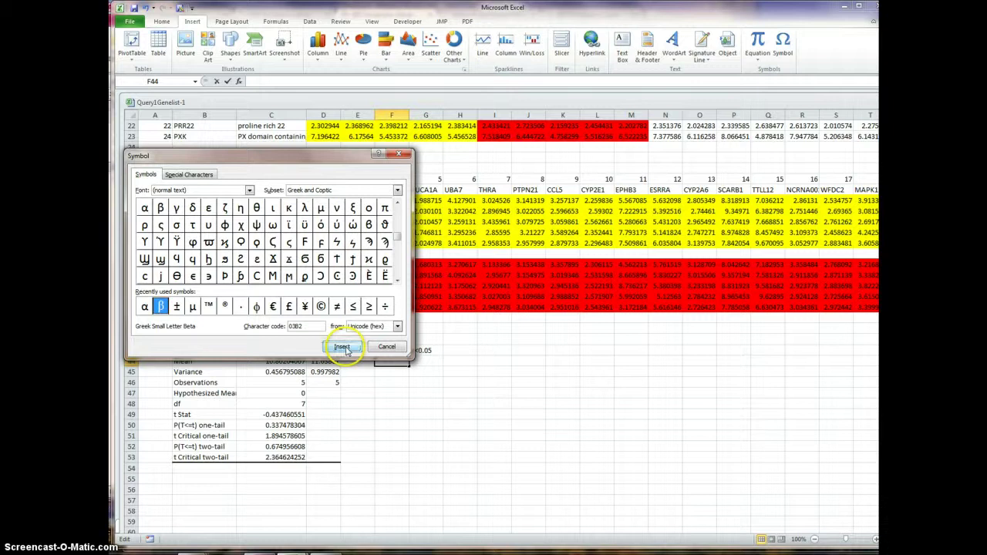
pyautogui.click(390, 348)
# - Enter 11% in cell G44 as the value for beta
pyautogui.click(432, 362)
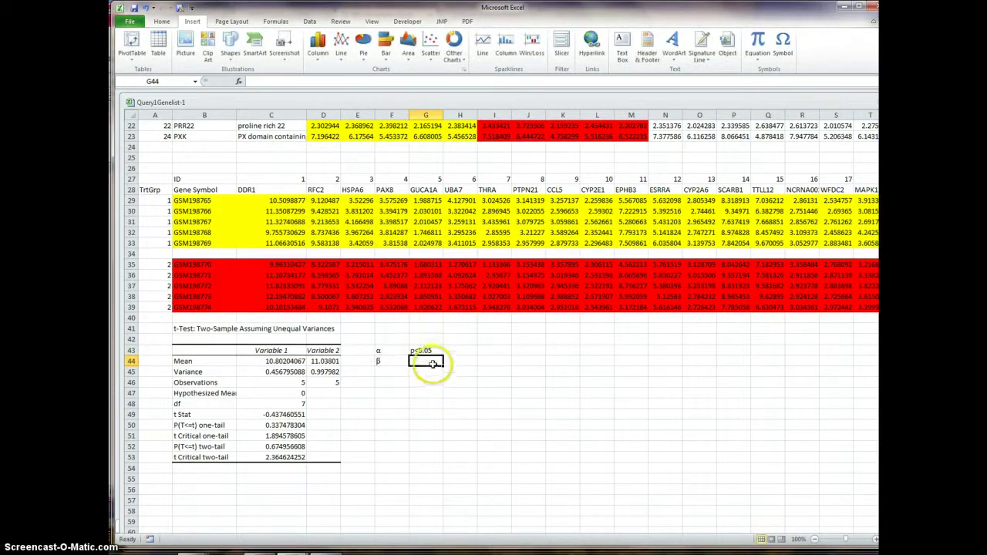
pyautogui.write('p')
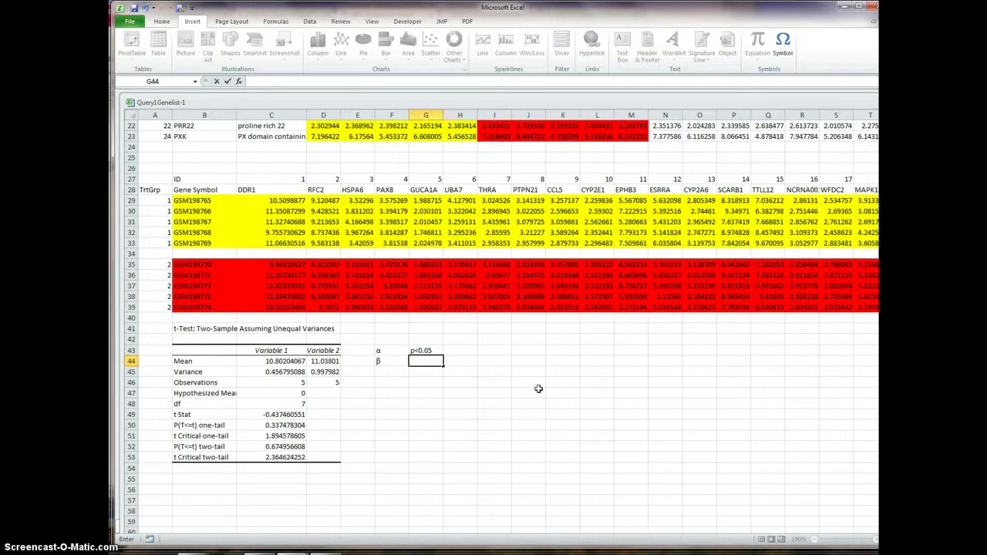
pyautogui.write('11%')
pyautogui.press('Return')
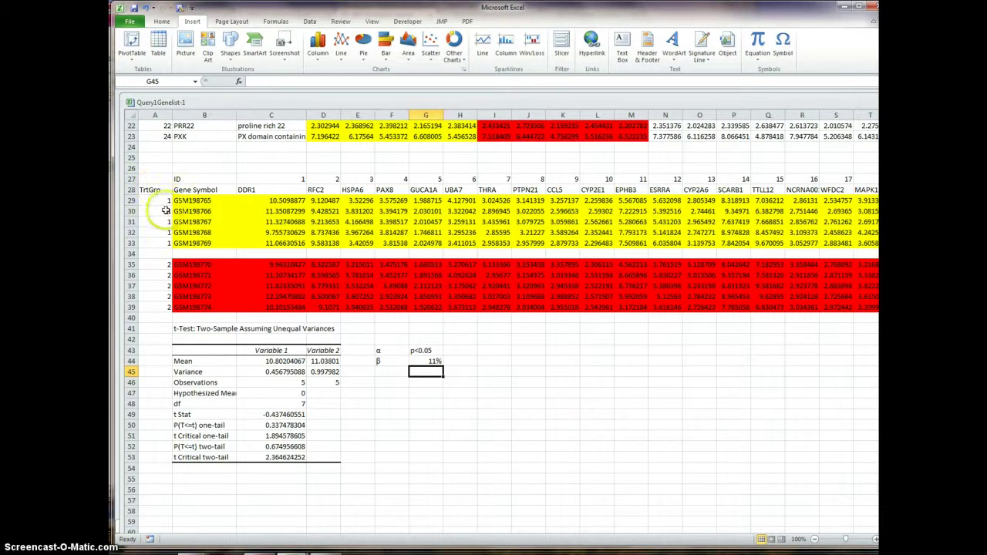
pyautogui.click(130, 254)
pyautogui.rightClick(130, 254)
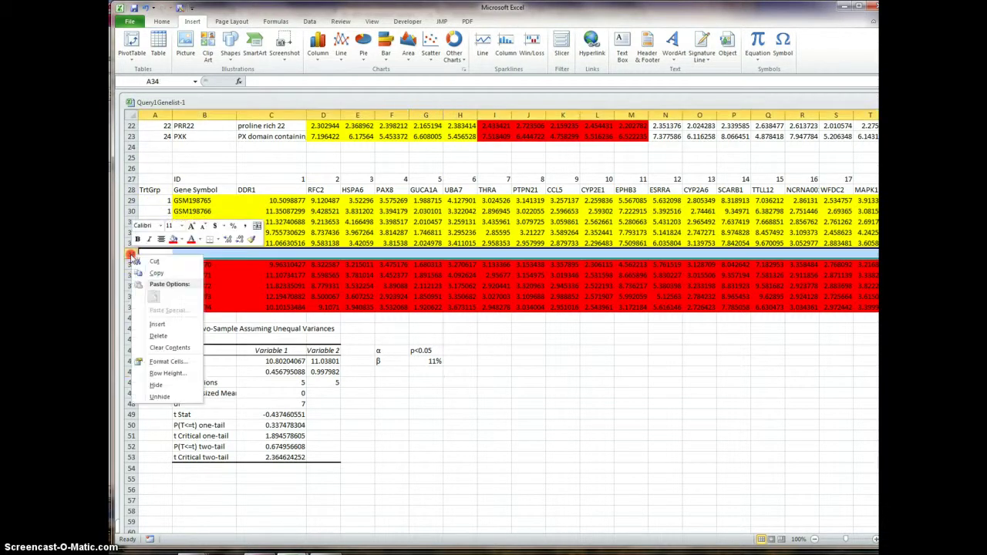
pyautogui.press('Escape')
pyautogui.click(157, 189)
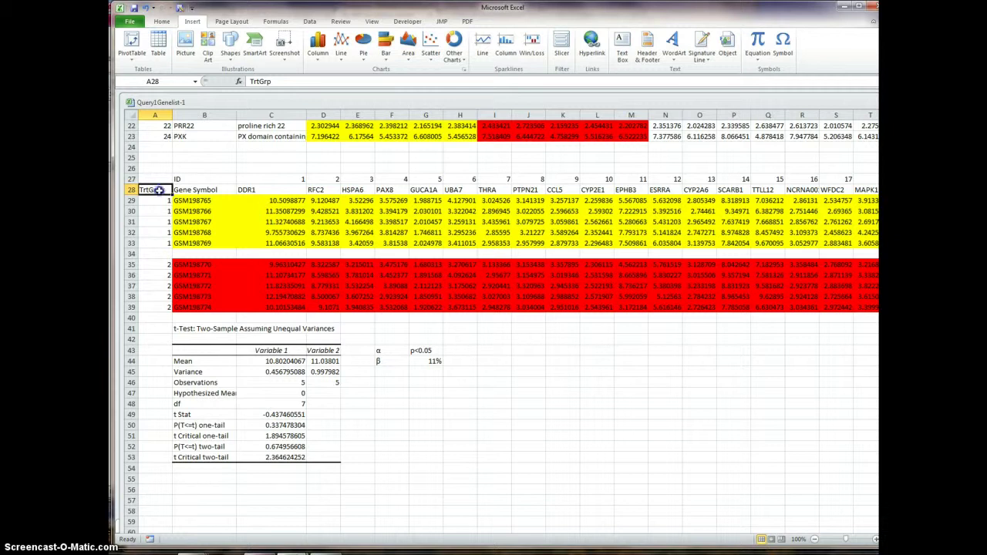
pyautogui.moveTo(159, 190); pyautogui.dragTo(162, 218)
pyautogui.click(159, 178)
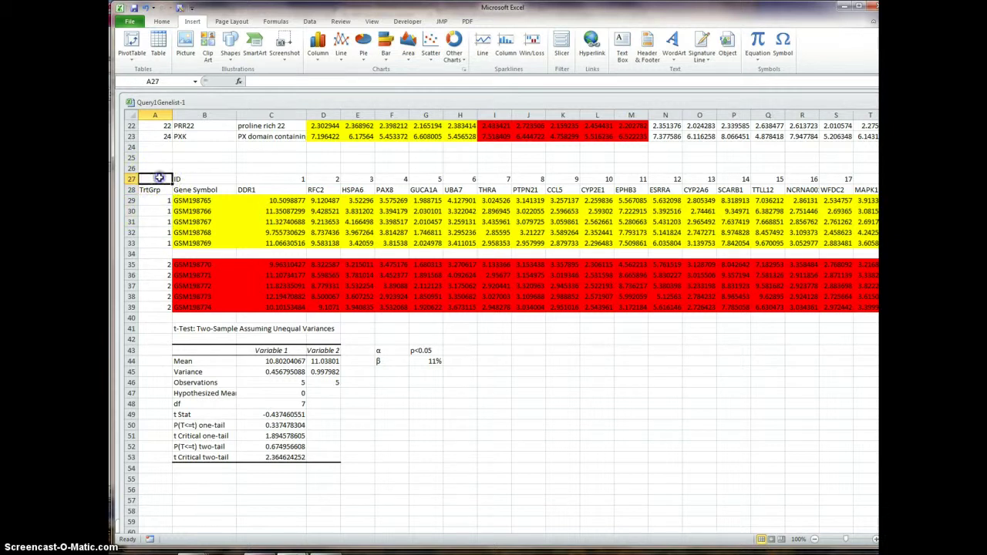
pyautogui.click(157, 190)
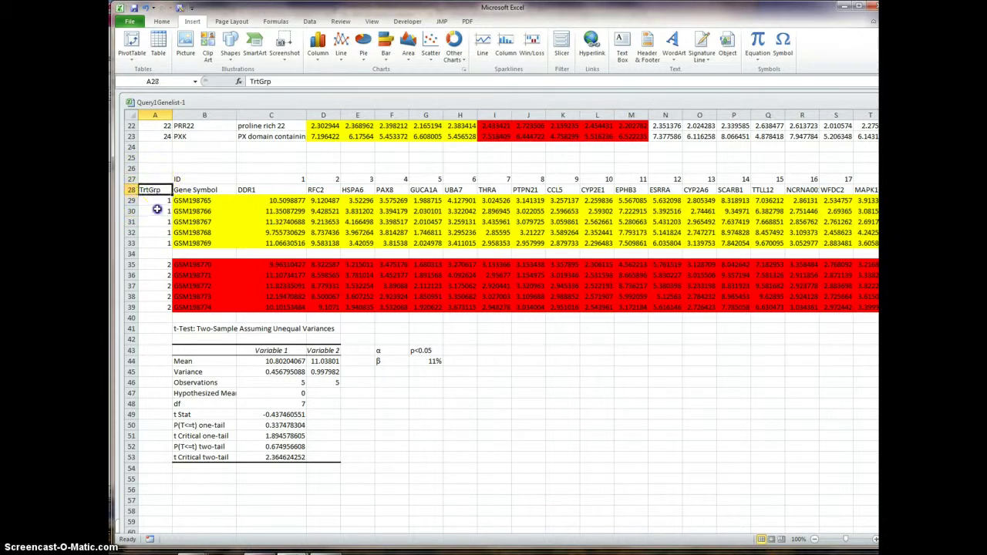
pyautogui.moveTo(157, 209); pyautogui.dragTo(219, 307)
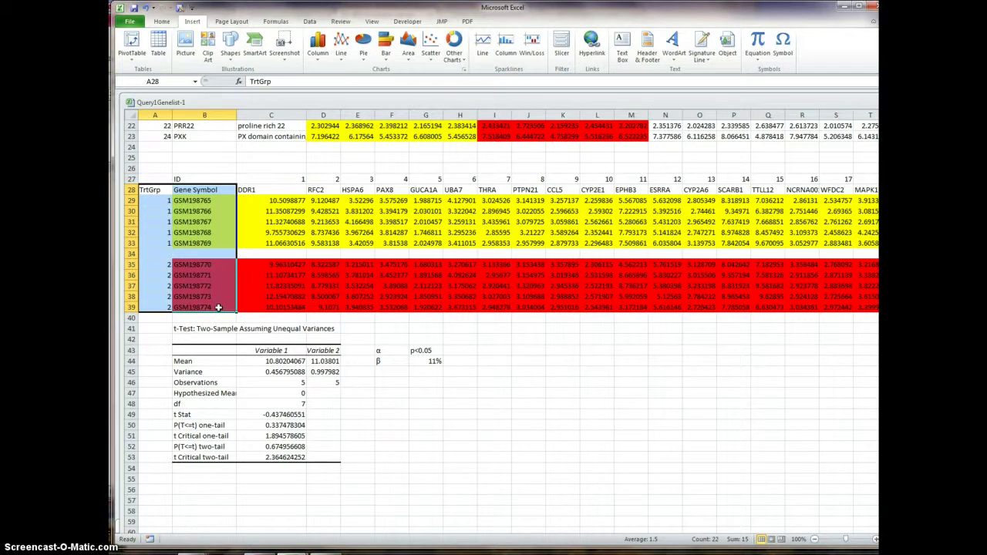
pyautogui.press('End')
pyautogui.hotkey('shift', 'Right')
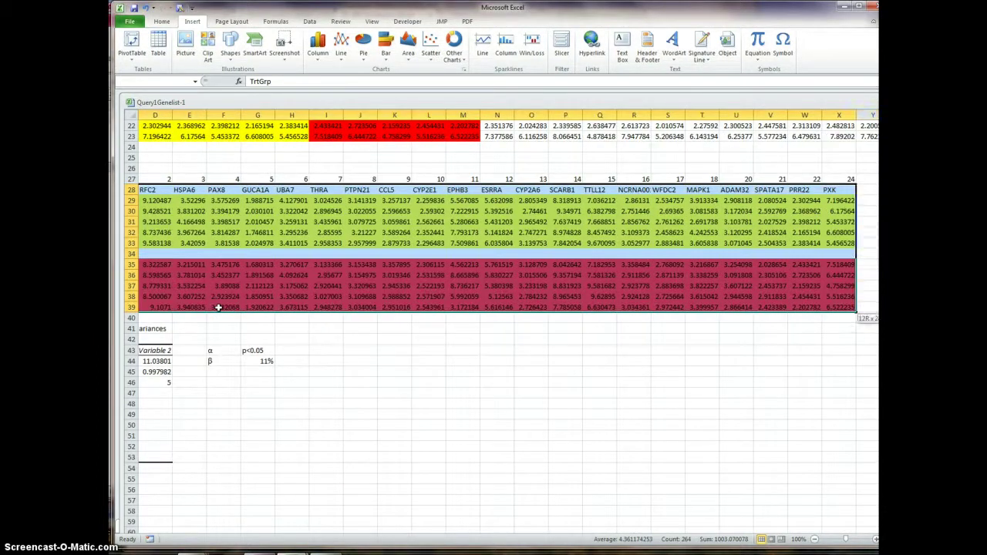
pyautogui.click(162, 21)
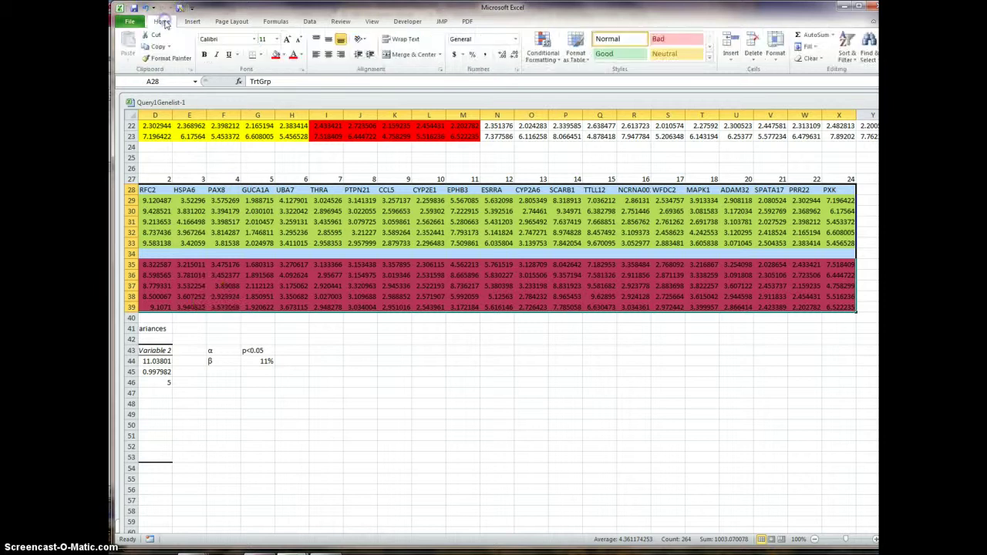
pyautogui.click(153, 46)
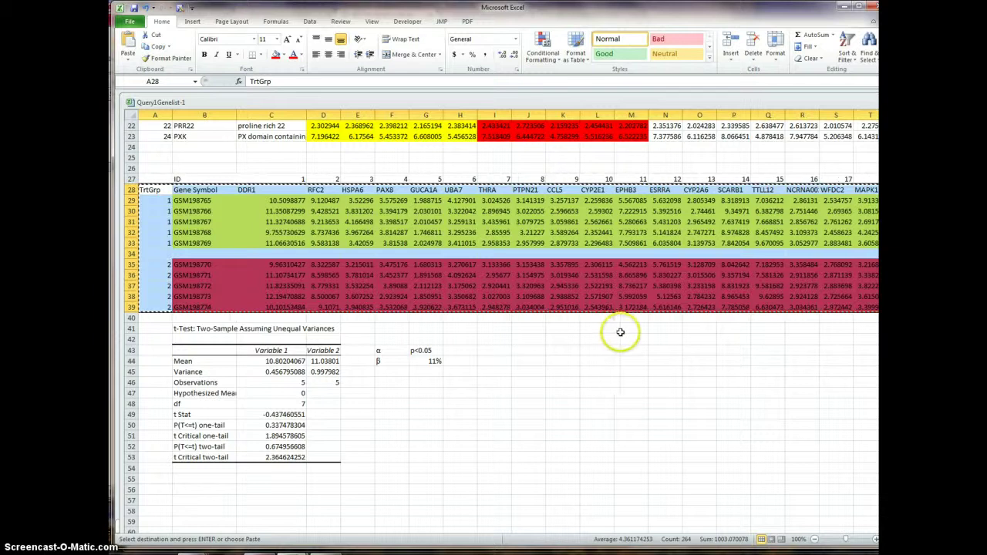
pyautogui.click(204, 253)
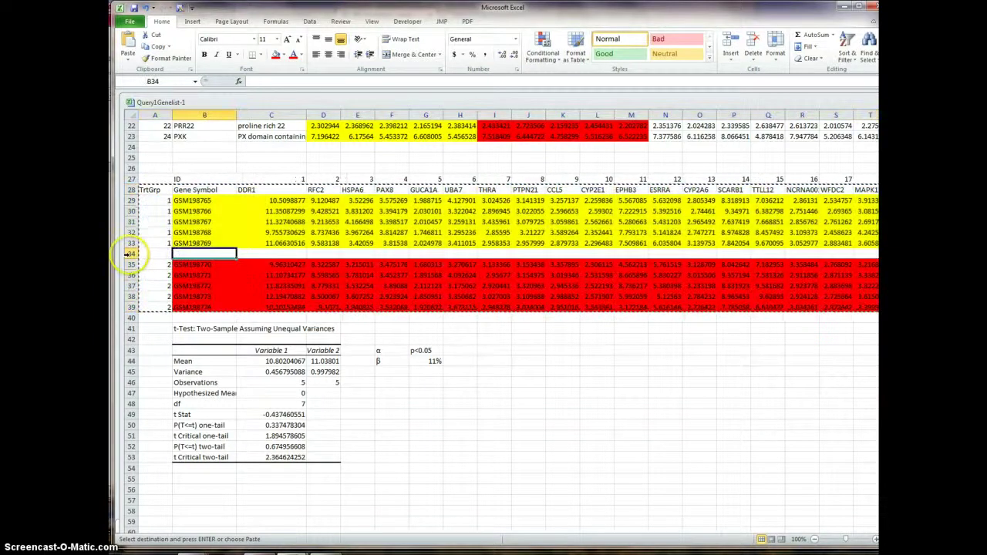
pyautogui.press('Escape')
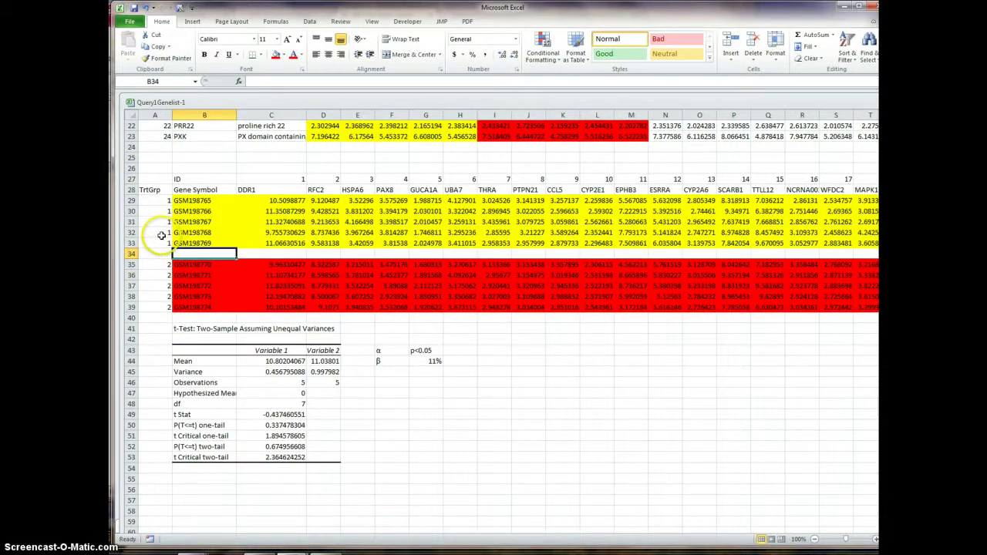
# - Delete the empty row 34 that separates the yellow and red sample groups
pyautogui.click(131, 253)
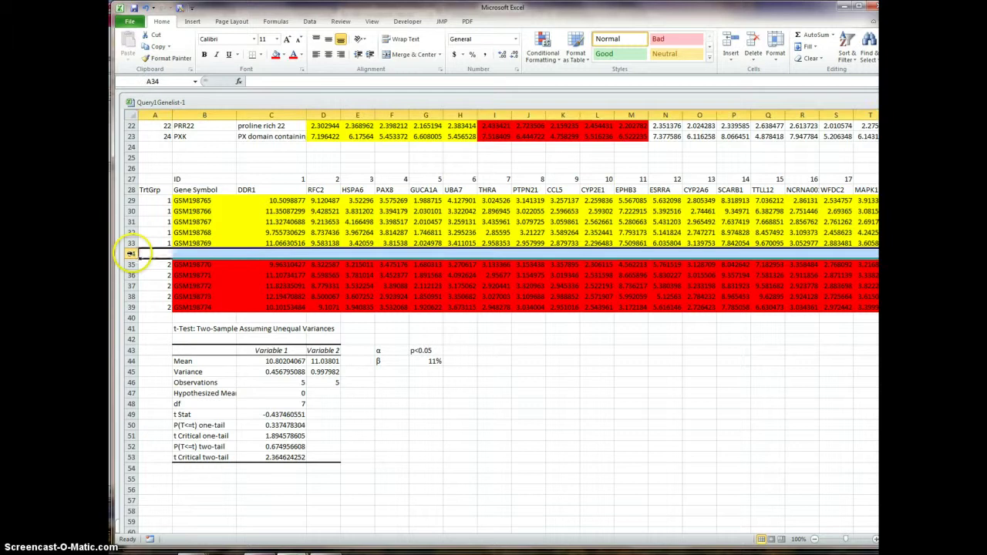
pyautogui.rightClick(132, 253)
pyautogui.click(160, 336)
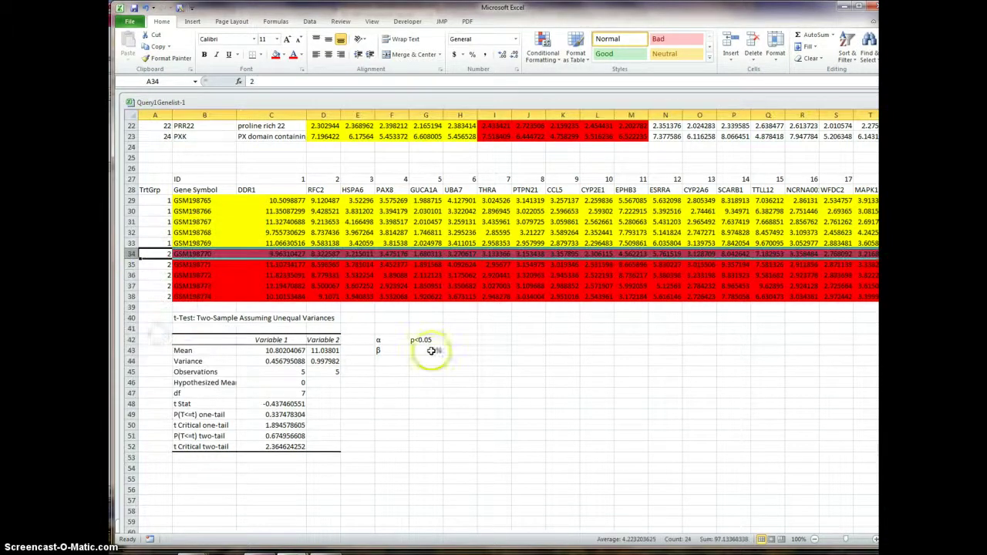
pyautogui.click(493, 350)
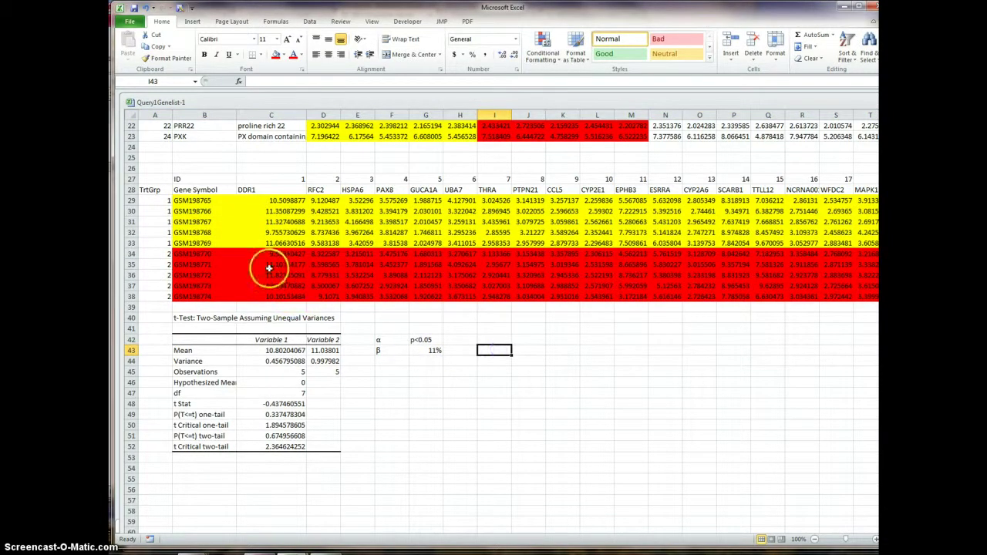
# - Select the expression table A28:X38, from the TrtGrp header through the last red sample and the PXK column
pyautogui.moveTo(152, 190); pyautogui.dragTo(164, 295)
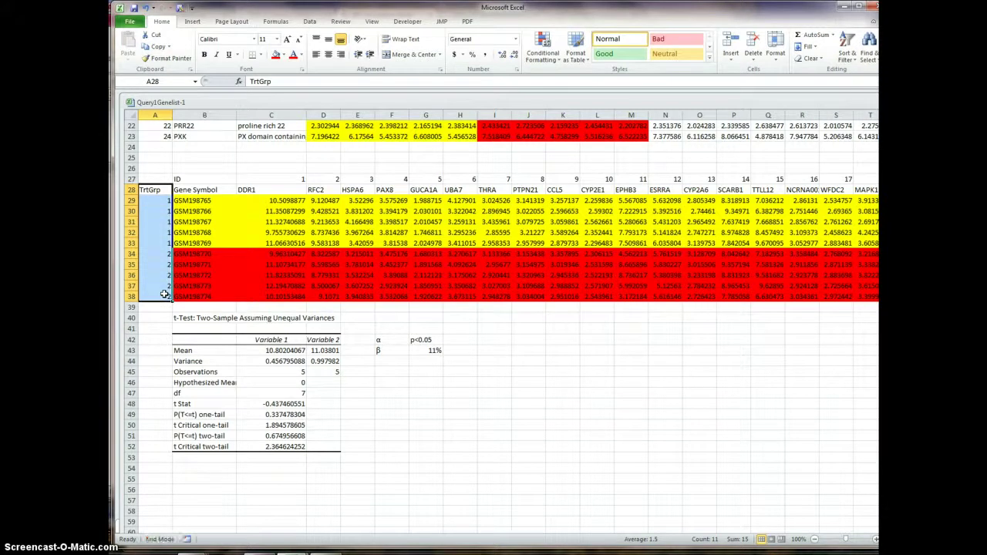
pyautogui.hotkey('ctrl', 'shift', 'Right')
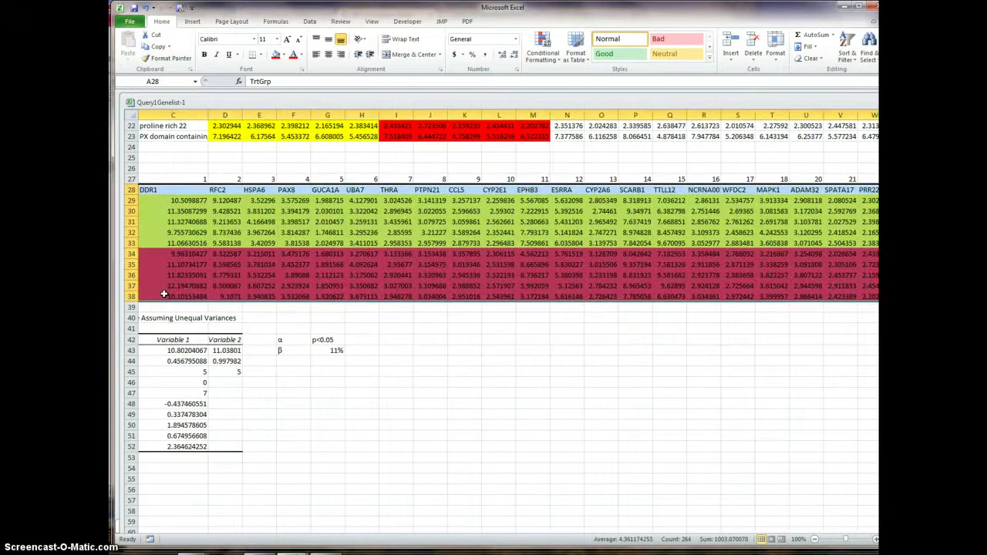
# - Name the JMP data table GSE687543_Glioblastoma in the data transfer preferences and send the selected range to JMP as a data table
pyautogui.click(442, 22)
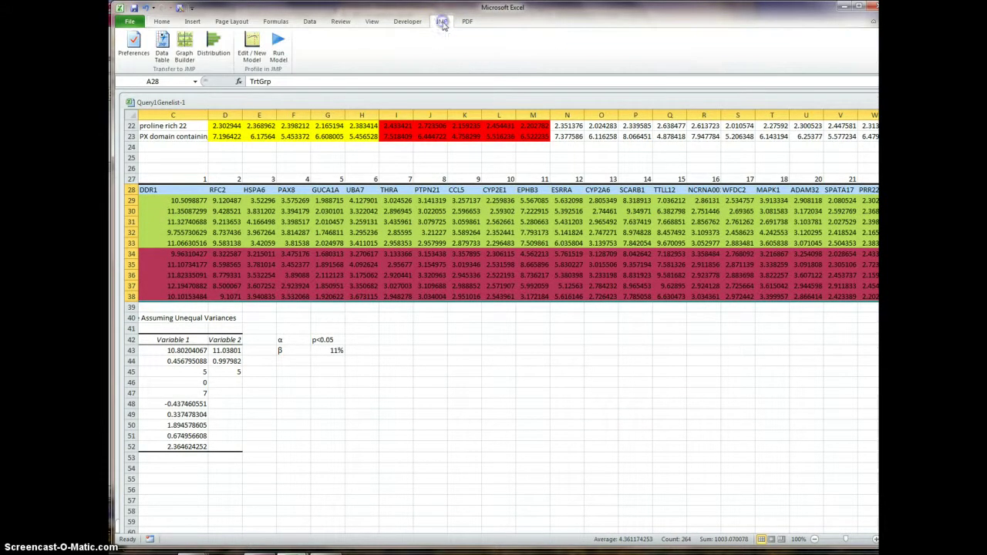
pyautogui.click(132, 45)
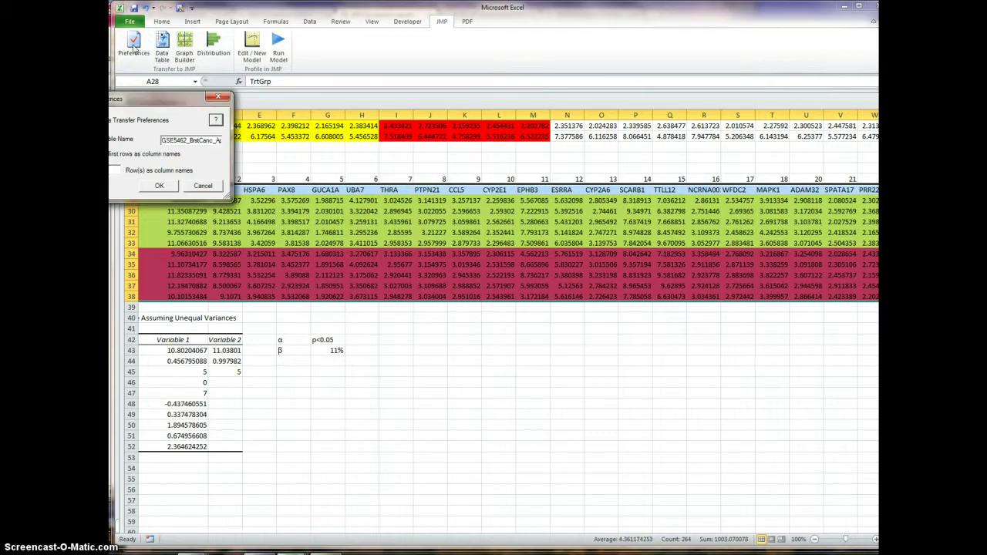
pyautogui.moveTo(162, 101); pyautogui.dragTo(410, 199)
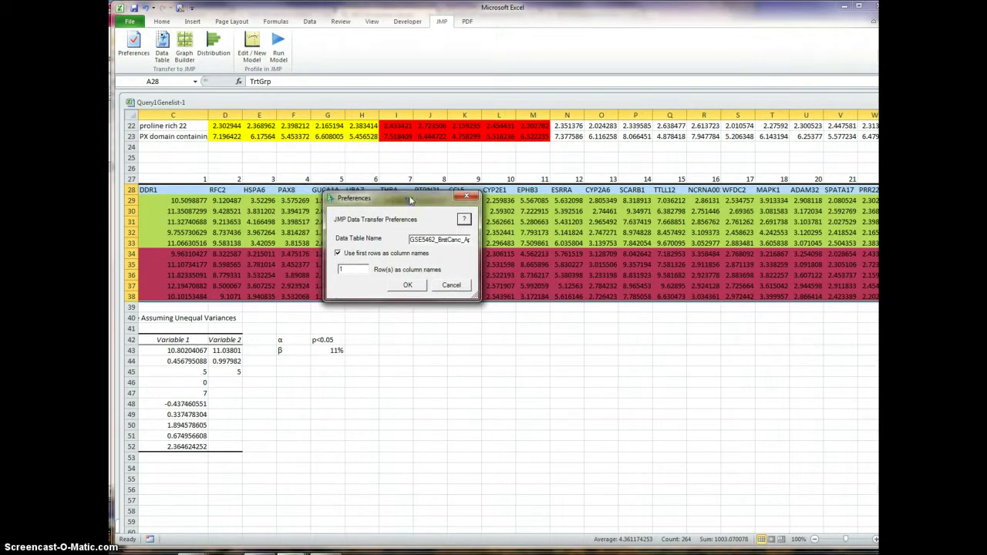
pyautogui.click(427, 239)
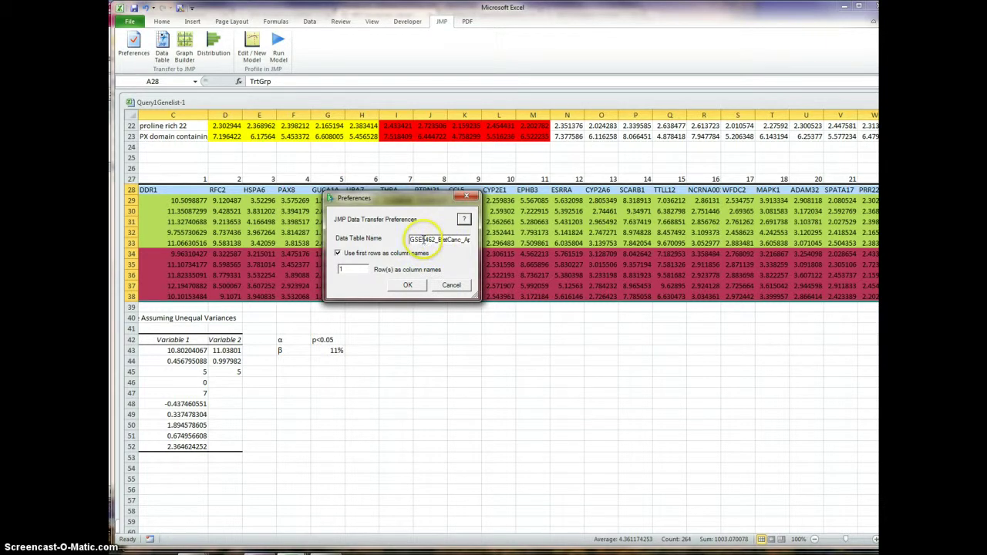
pyautogui.moveTo(422, 240); pyautogui.dragTo(431, 240)
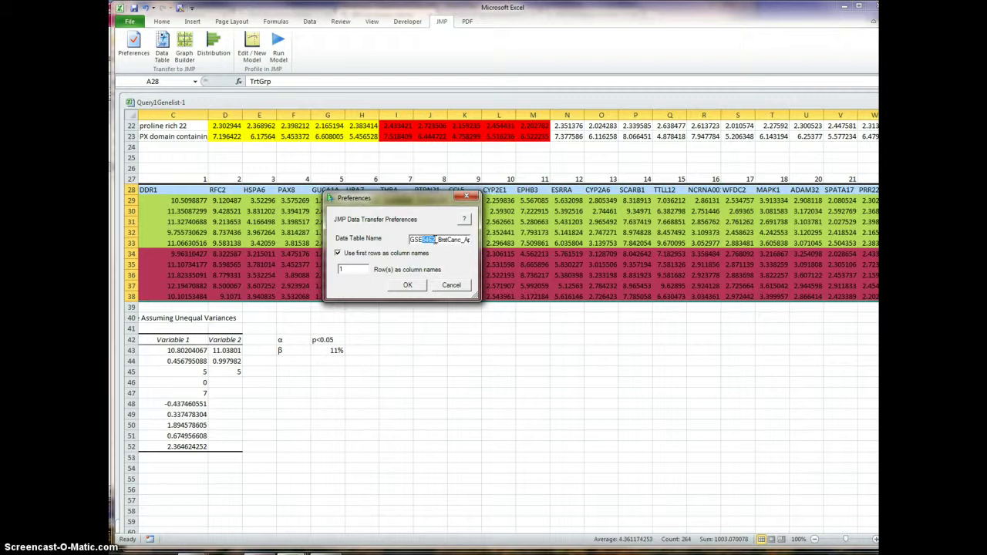
pyautogui.write('687543')
pyautogui.press('Delete')
pyautogui.press('Delete')
pyautogui.press('Delete')
pyautogui.press('Delete')
pyautogui.press('Delete')
pyautogui.press('Delete')
pyautogui.press('Delete')
pyautogui.press('Delete')
pyautogui.press('Delete')
pyautogui.press('Delete')
pyautogui.press('Delete')
pyautogui.press('Delete')
pyautogui.press('Delete')
pyautogui.press('Delete')
pyautogui.press('Delete')
pyautogui.press('Delete')
pyautogui.press('Delete')
pyautogui.press('Delete')
pyautogui.write('Glioblastoma')
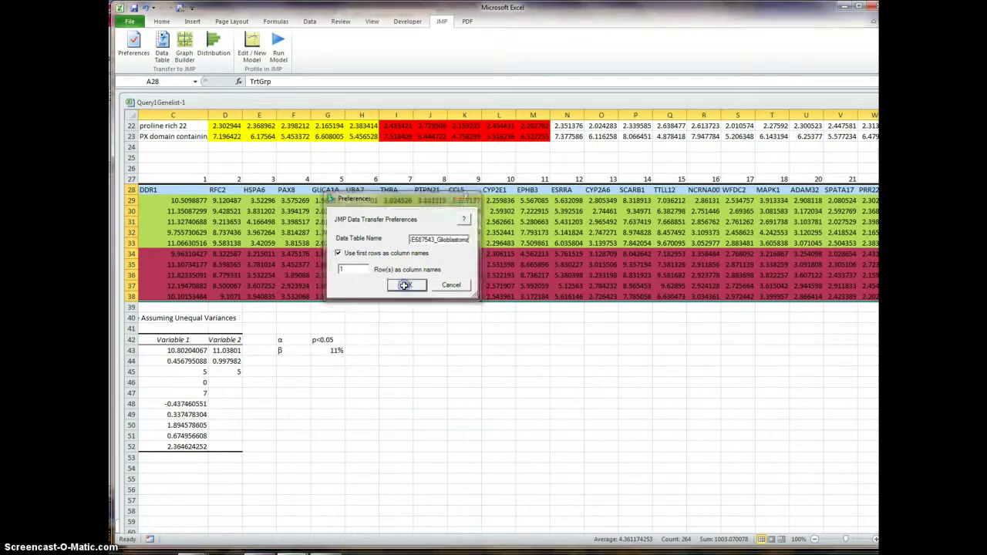
pyautogui.click(406, 286)
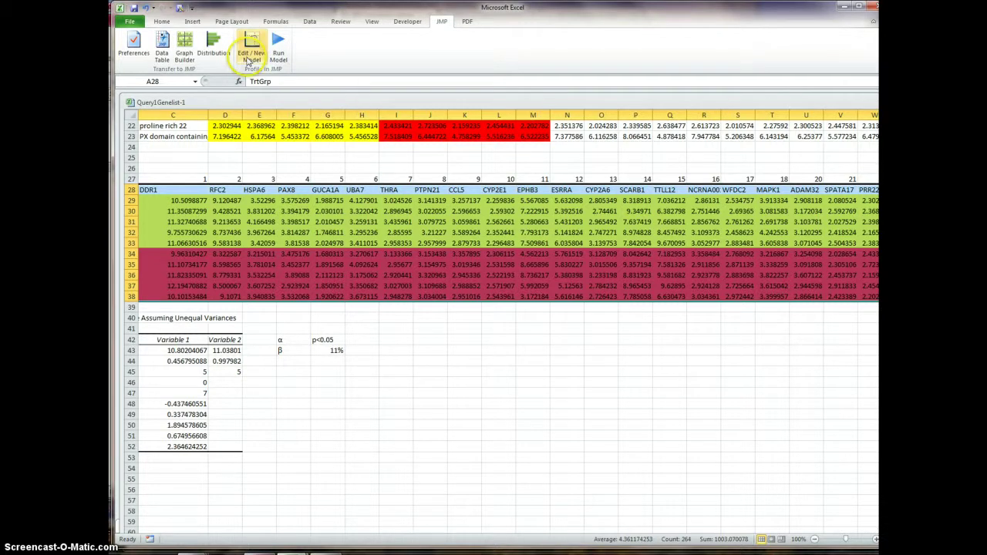
pyautogui.click(163, 43)
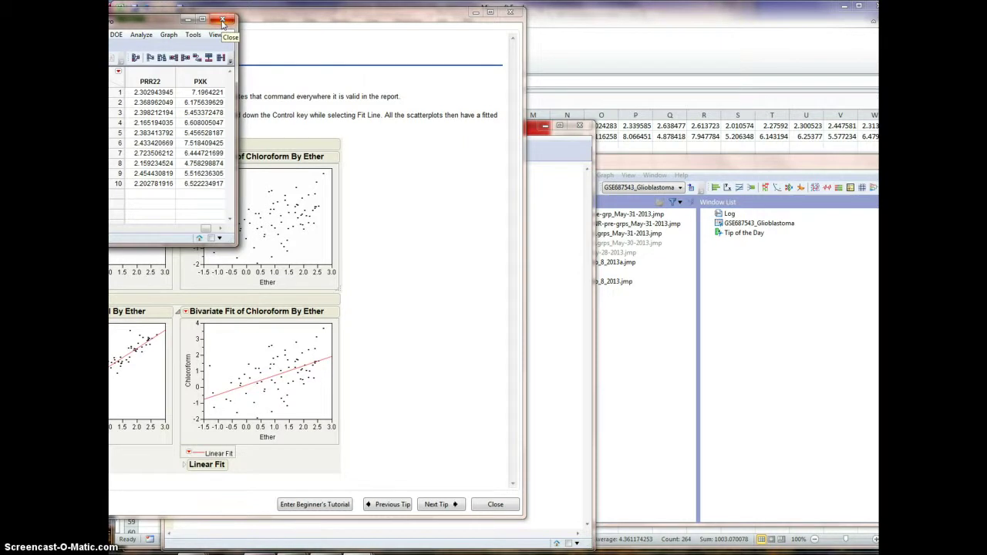
# - Try to close the GSE687543_Glioblastoma data table while saving its changes
pyautogui.click(223, 20)
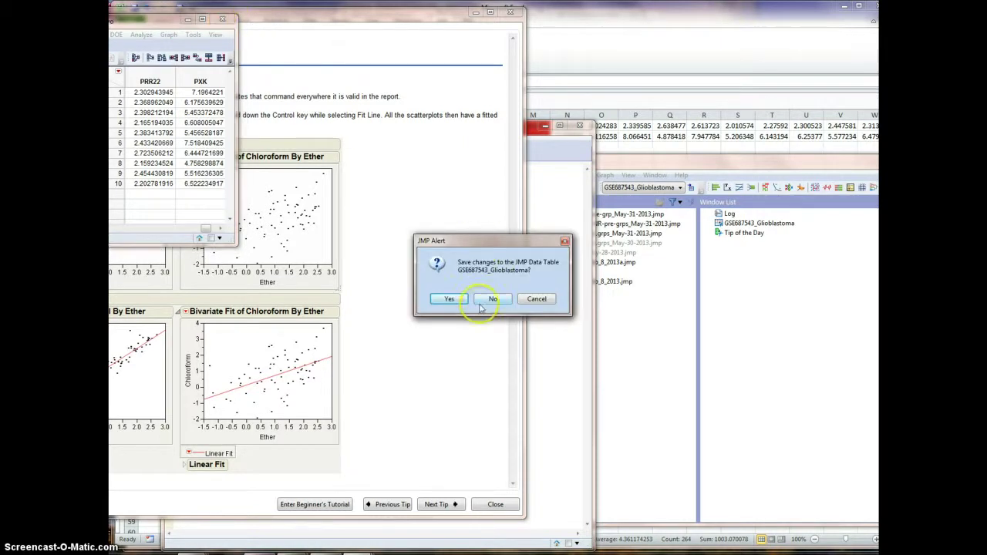
pyautogui.click(449, 300)
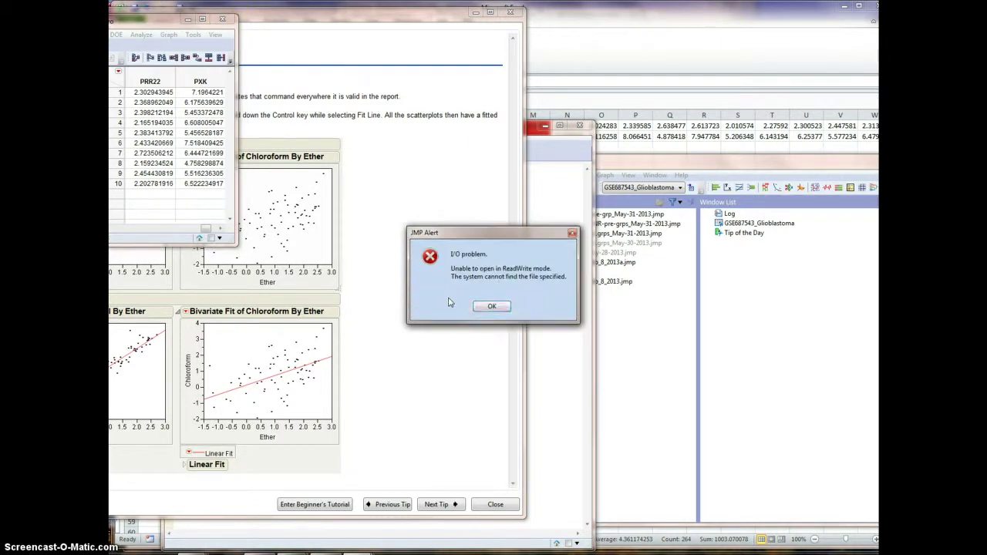
pyautogui.click(489, 306)
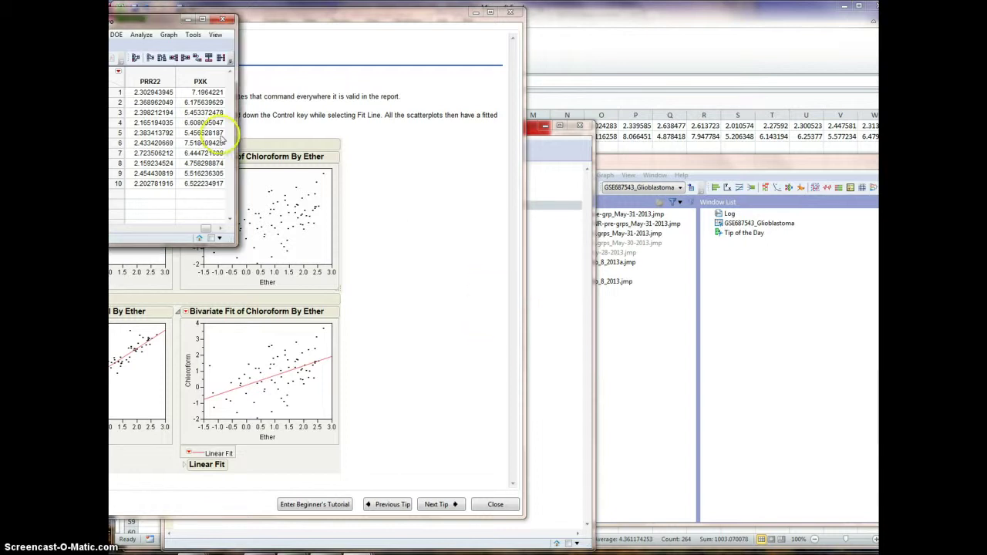
# - Close the Tip of the Day window and move the data table, Log and JMP Home windows apart
pyautogui.moveTo(270, 124); pyautogui.dragTo(694, 277)
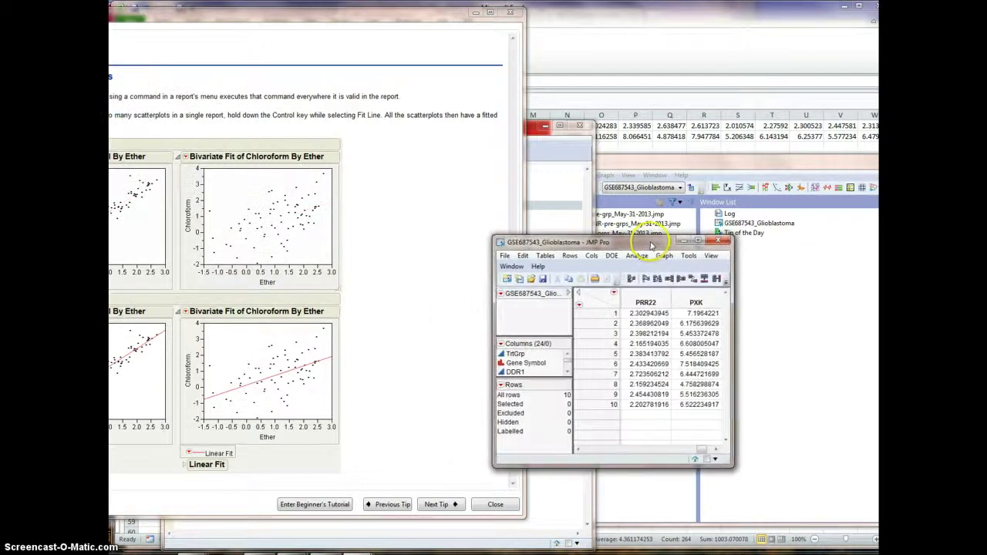
pyautogui.click(512, 14)
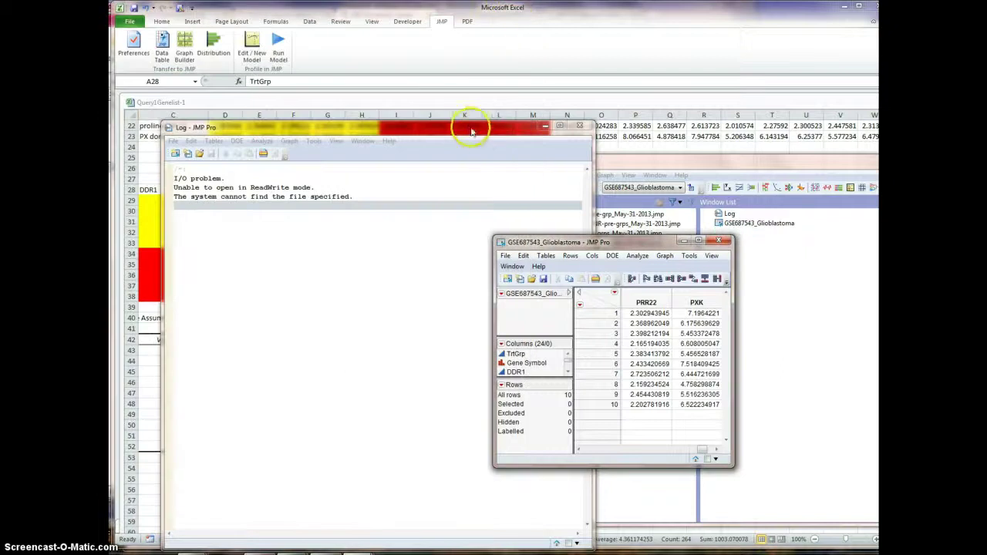
pyautogui.moveTo(467, 129); pyautogui.dragTo(416, 54)
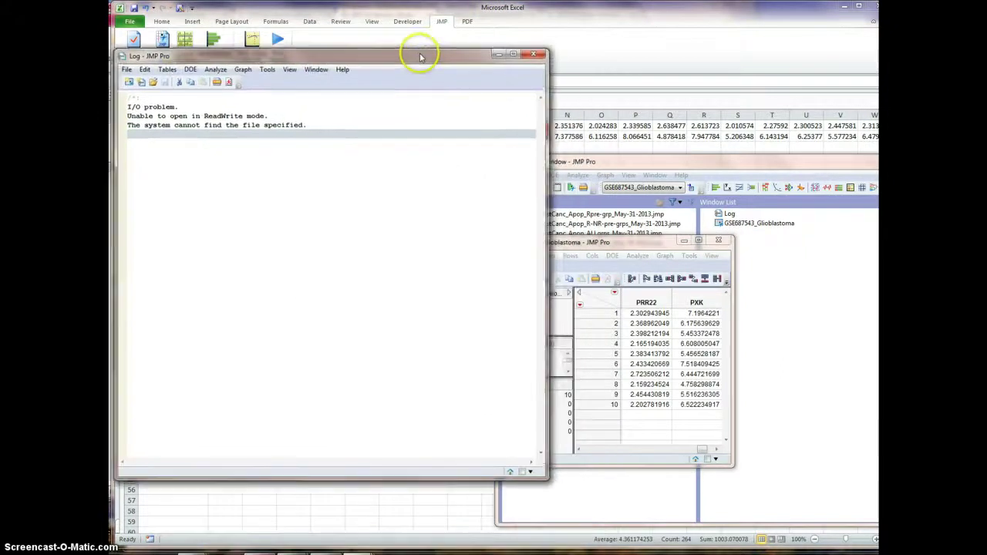
pyautogui.click(730, 161)
pyautogui.moveTo(730, 161); pyautogui.dragTo(704, 45)
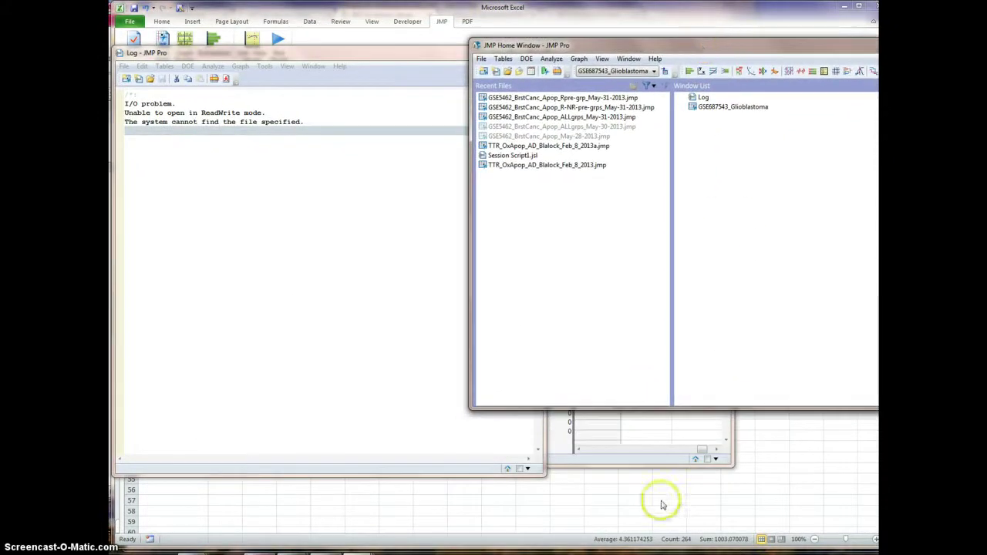
# - Bring the GSE687543_Glioblastoma data table to the front and enlarge its window to show the columns starting at TrtGrp
pyautogui.click(653, 464)
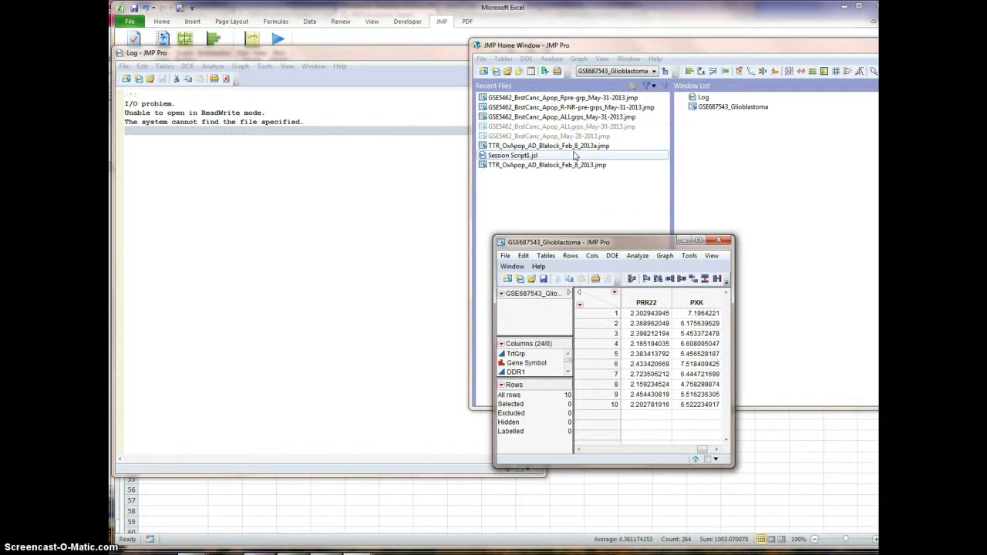
pyautogui.moveTo(631, 244); pyautogui.dragTo(264, 66)
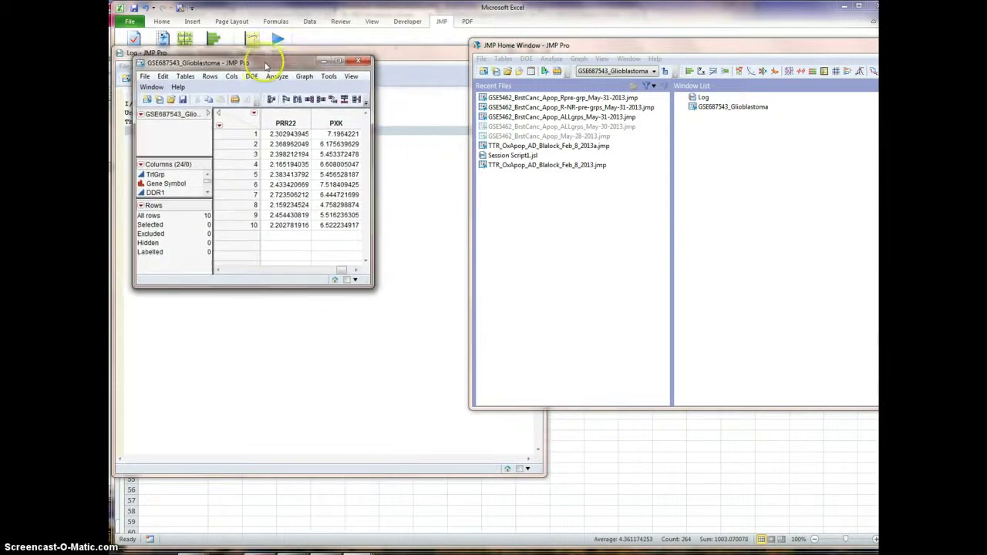
pyautogui.moveTo(371, 284); pyautogui.dragTo(822, 448)
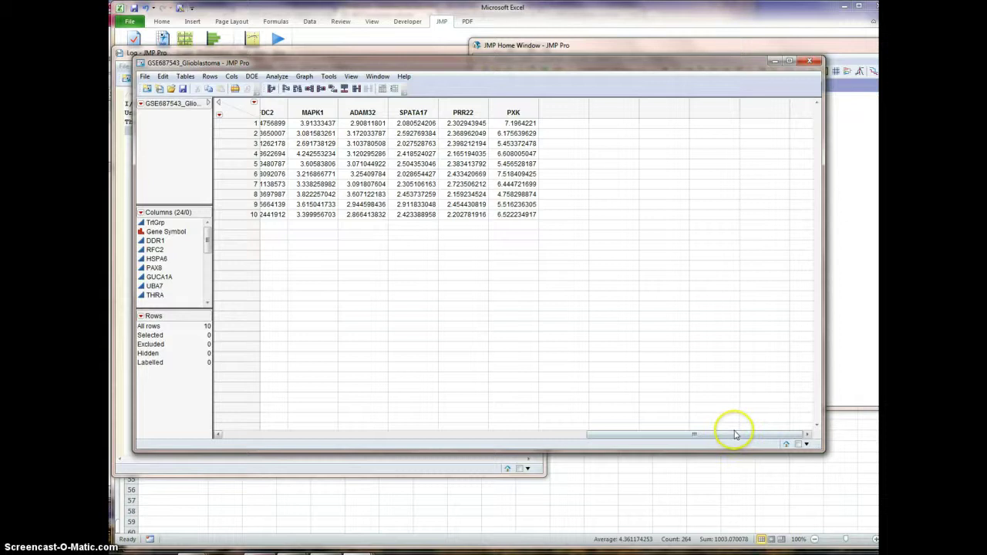
pyautogui.moveTo(734, 435); pyautogui.dragTo(292, 438)
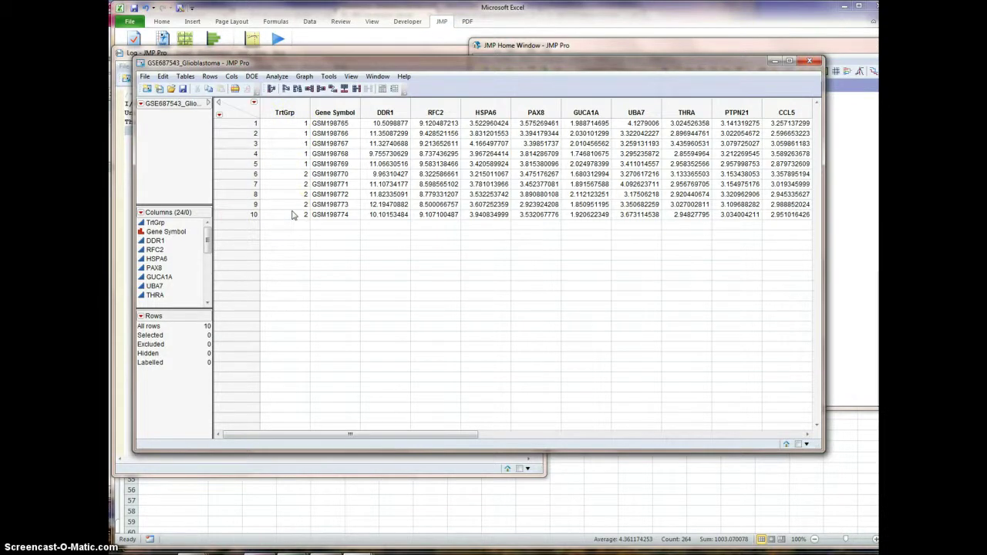
# - Check the modeling types of the Gene Symbol and DDR1 columns in the data table
pyautogui.click(167, 233)
pyautogui.rightClick(171, 235)
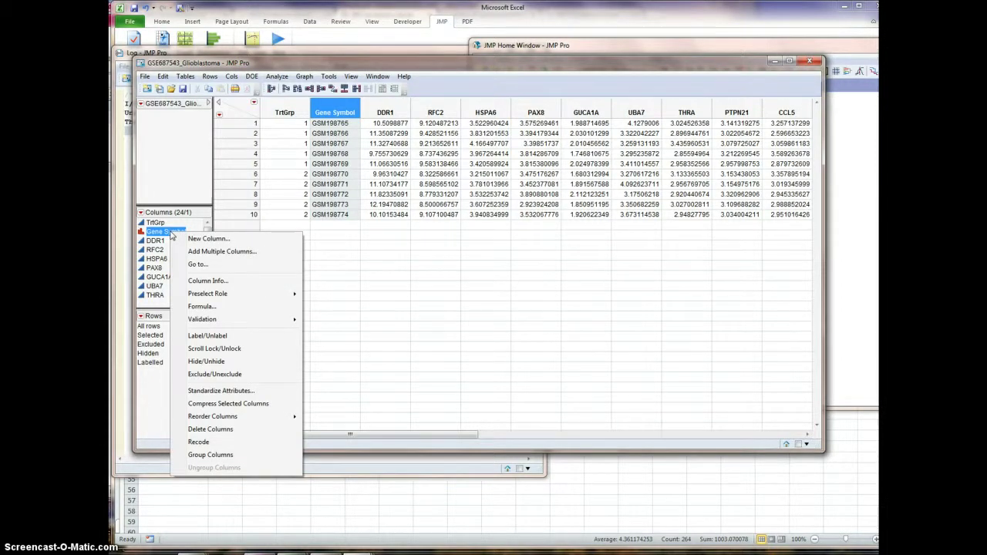
pyautogui.click(381, 276)
pyautogui.click(186, 233)
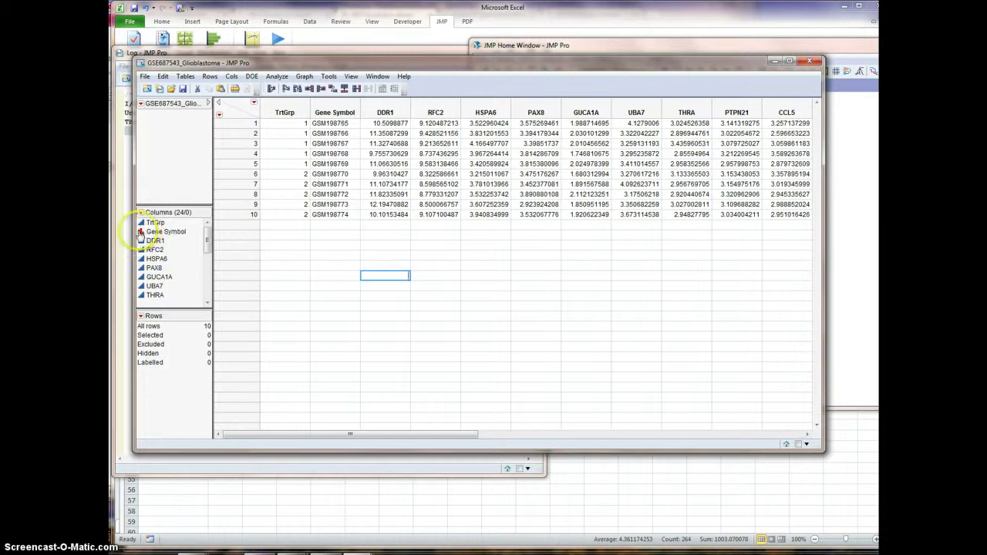
pyautogui.click(141, 232)
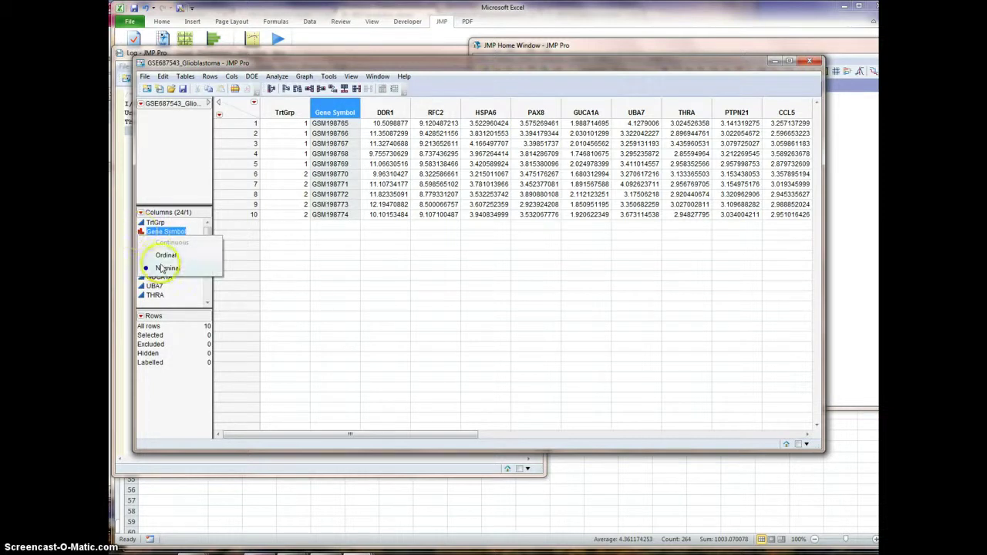
pyautogui.click(316, 307)
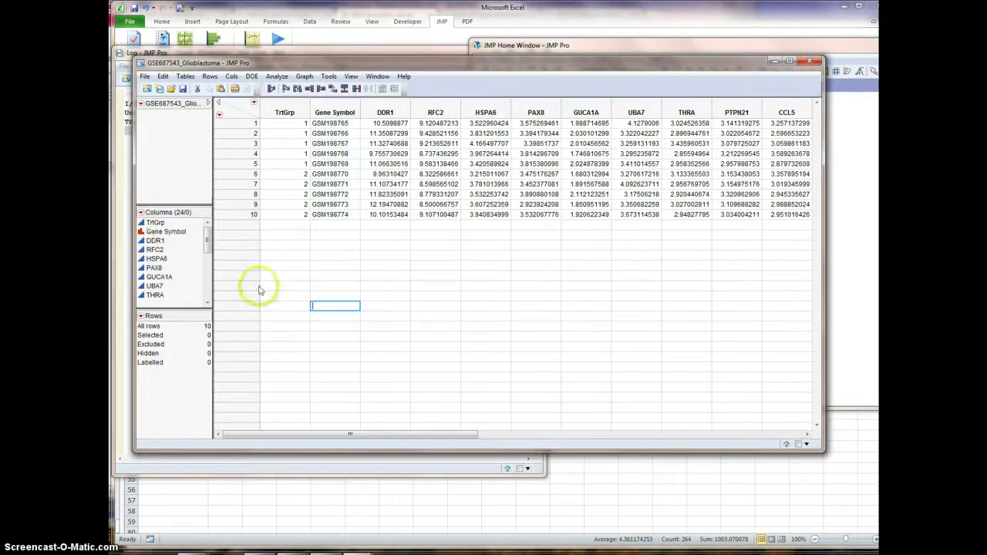
pyautogui.click(142, 242)
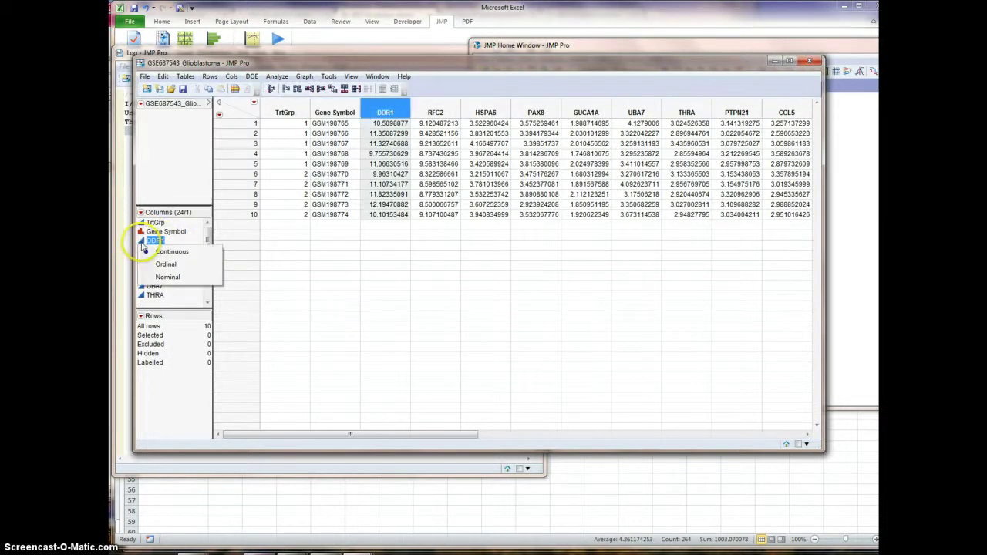
pyautogui.click(285, 306)
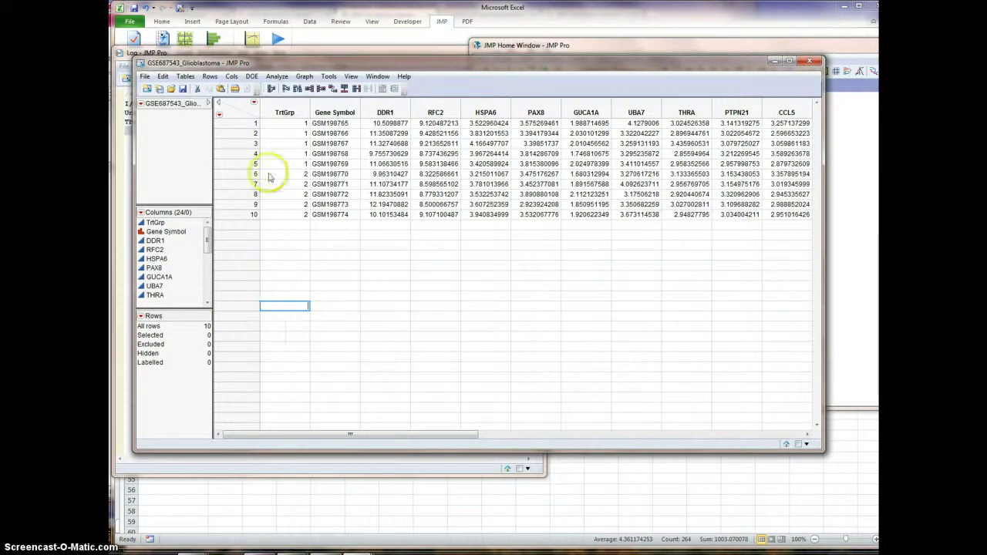
# - Start a Fit Y by X analysis and assign all gene columns from DDR1 through PXK as Y responses
pyautogui.click(276, 77)
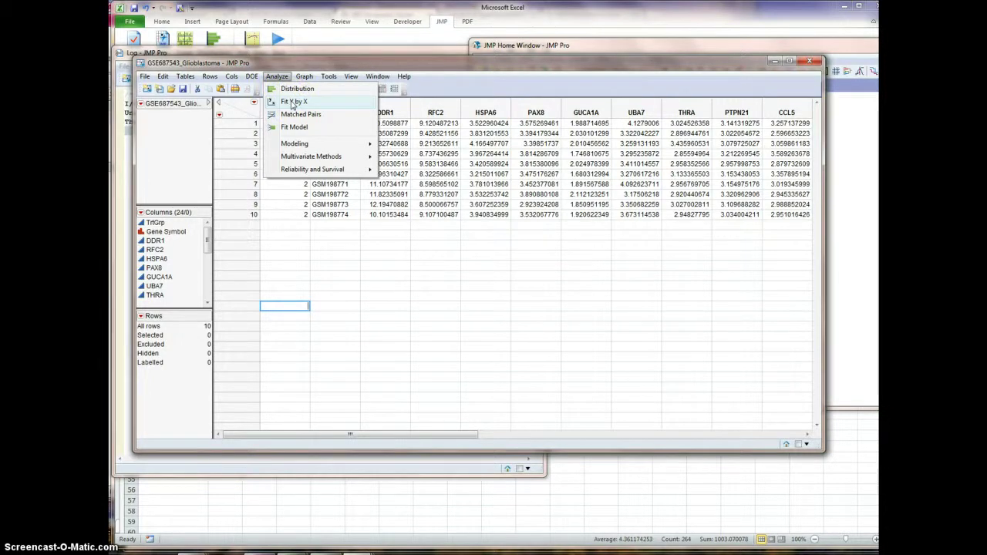
pyautogui.click(293, 103)
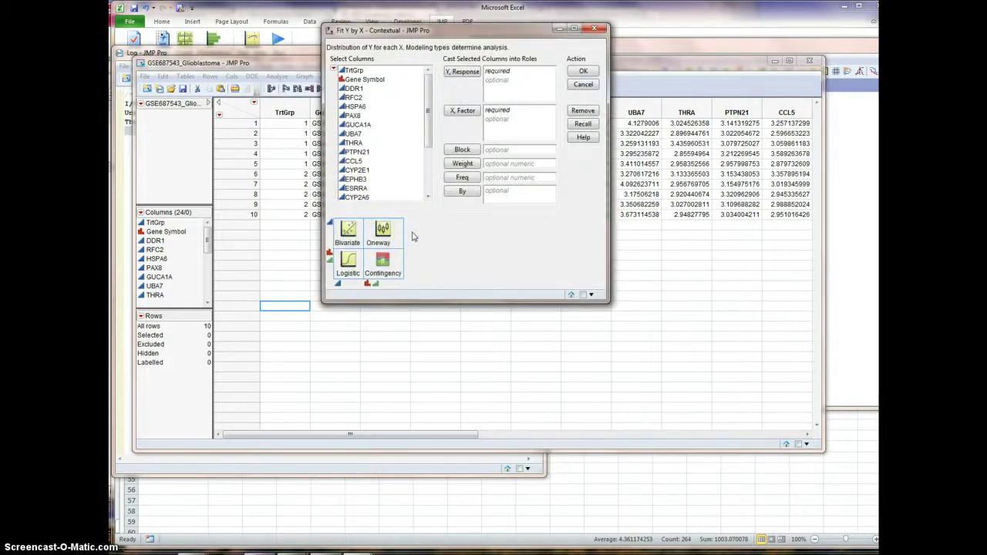
pyautogui.click(349, 246)
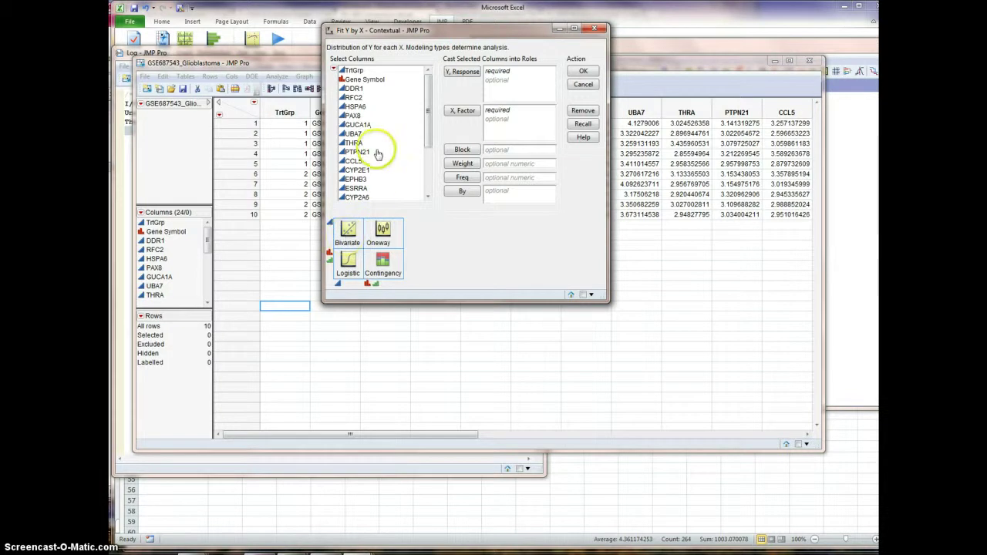
pyautogui.click(473, 74)
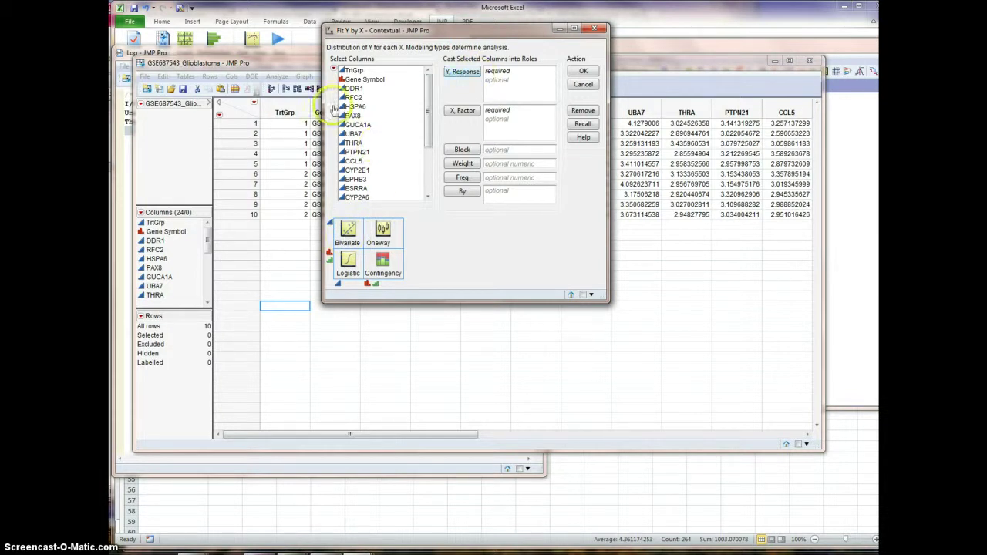
pyautogui.click(361, 92)
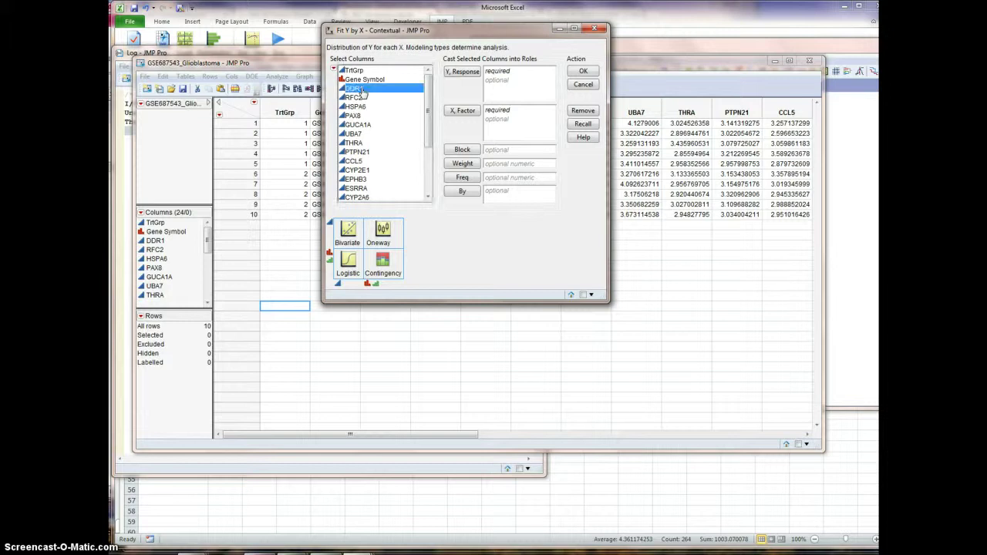
pyautogui.hotkey('shift', 'Down')
pyautogui.hotkey('shift', 'Down')
pyautogui.hotkey('shift', 'Down')
pyautogui.hotkey('shift', 'Down')
pyautogui.hotkey('shift', 'Down')
pyautogui.hotkey('shift', 'Down')
pyautogui.hotkey('shift', 'Down')
pyautogui.hotkey('shift', 'Down')
pyautogui.hotkey('shift', 'Down')
pyautogui.hotkey('shift', 'Down')
pyautogui.hotkey('shift', 'Down')
pyautogui.hotkey('shift', 'Down')
pyautogui.hotkey('shift', 'Down')
pyautogui.hotkey('shift', 'Down')
pyautogui.hotkey('shift', 'Down')
pyautogui.hotkey('shift', 'Down')
pyautogui.hotkey('shift', 'Down')
pyautogui.hotkey('shift', 'Down')
pyautogui.hotkey('shift', 'Down')
pyautogui.hotkey('shift', 'Down')
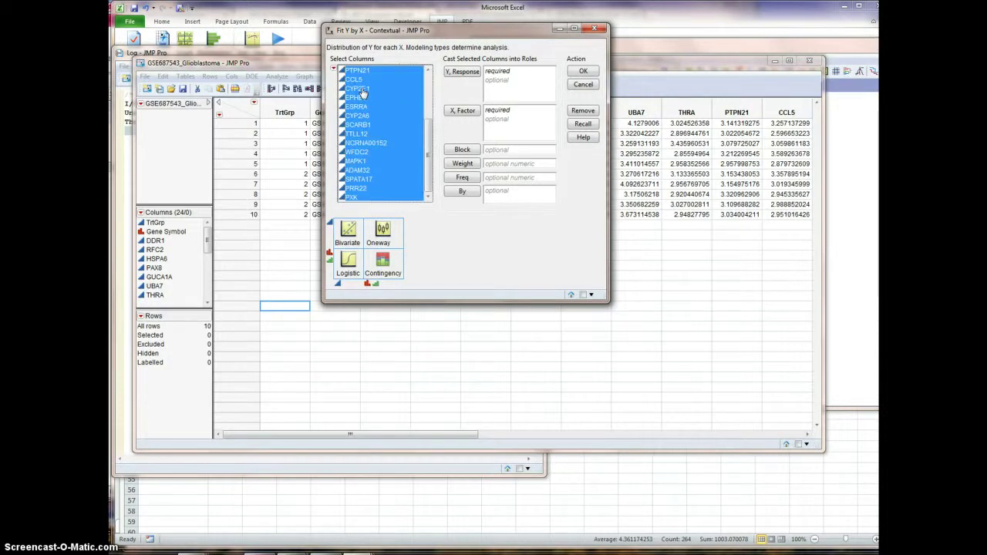
pyautogui.moveTo(362, 92); pyautogui.dragTo(468, 74)
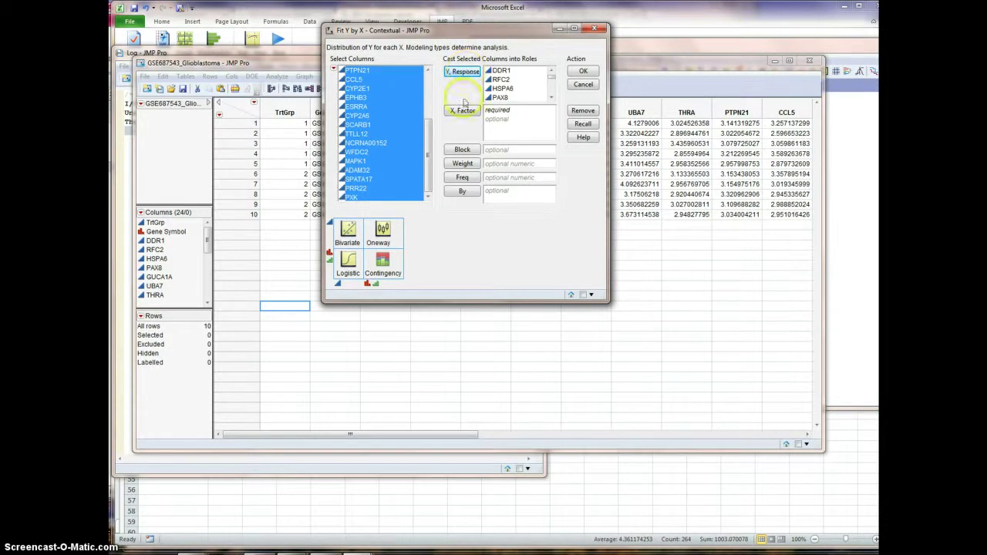
# - Assign TrtGrp as the X factor and run the Fit Y by X analysis
pyautogui.moveTo(420, 165); pyautogui.dragTo(423, 96)
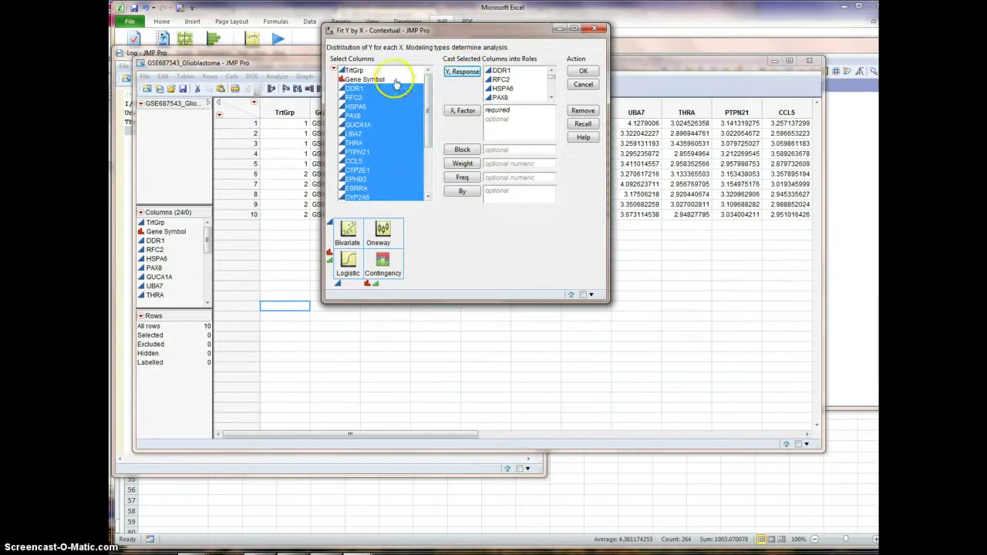
pyautogui.click(368, 71)
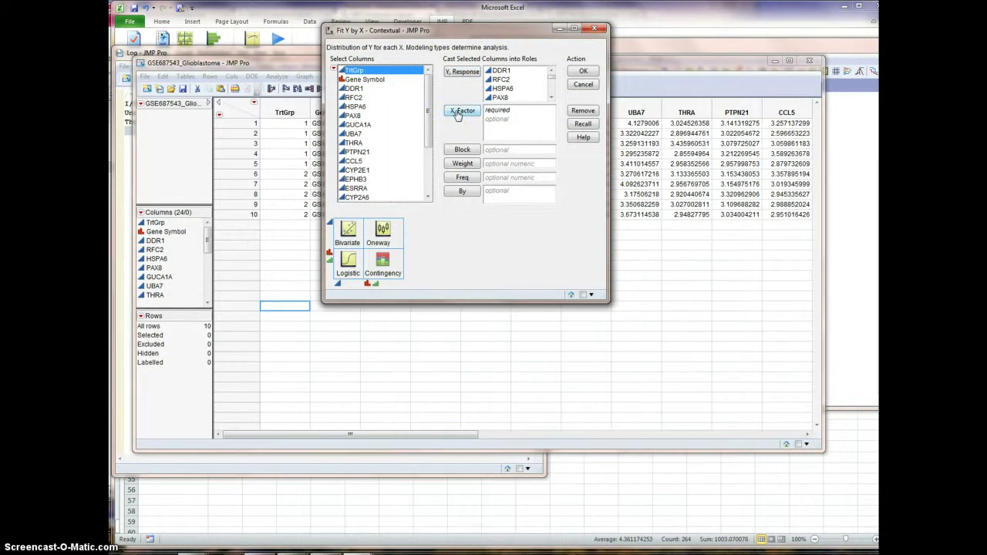
pyautogui.click(462, 111)
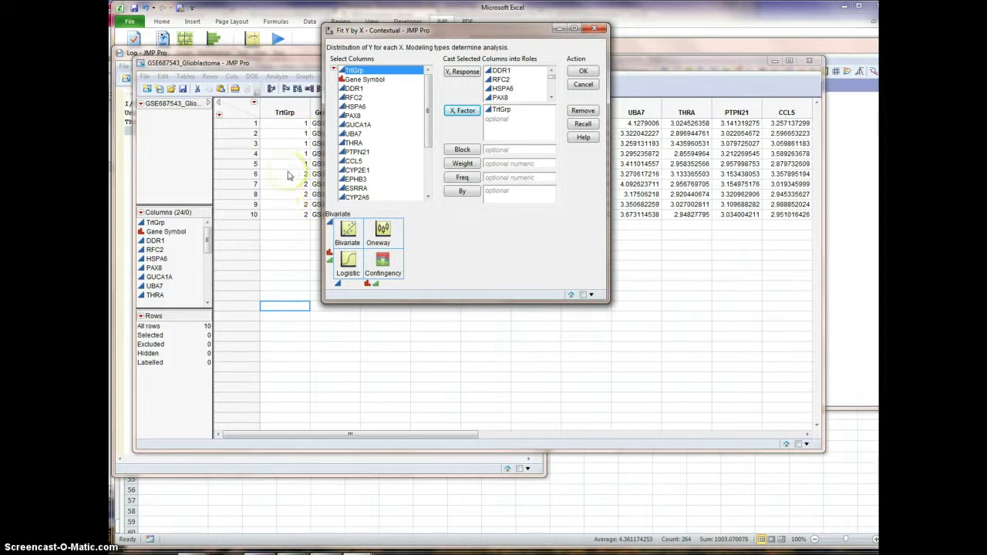
pyautogui.click(290, 207)
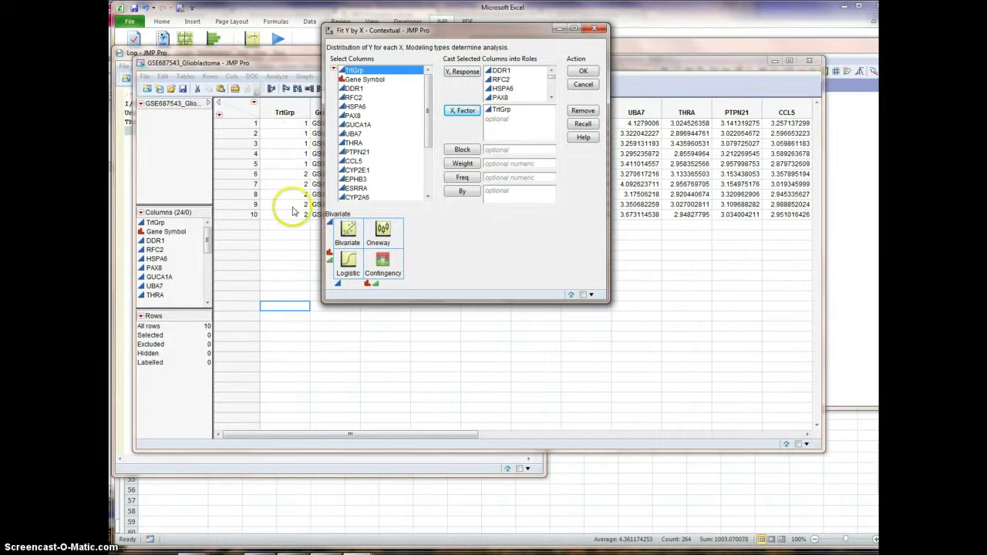
pyautogui.click(583, 72)
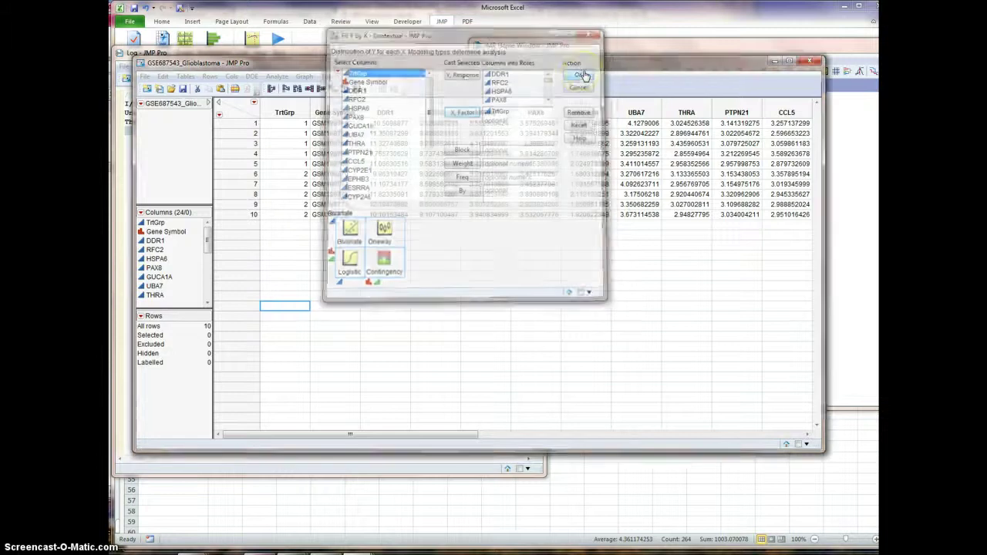
# - Move the Fit Y by X report window so the DDR1 plot is in view and make the window taller
pyautogui.click(431, 179)
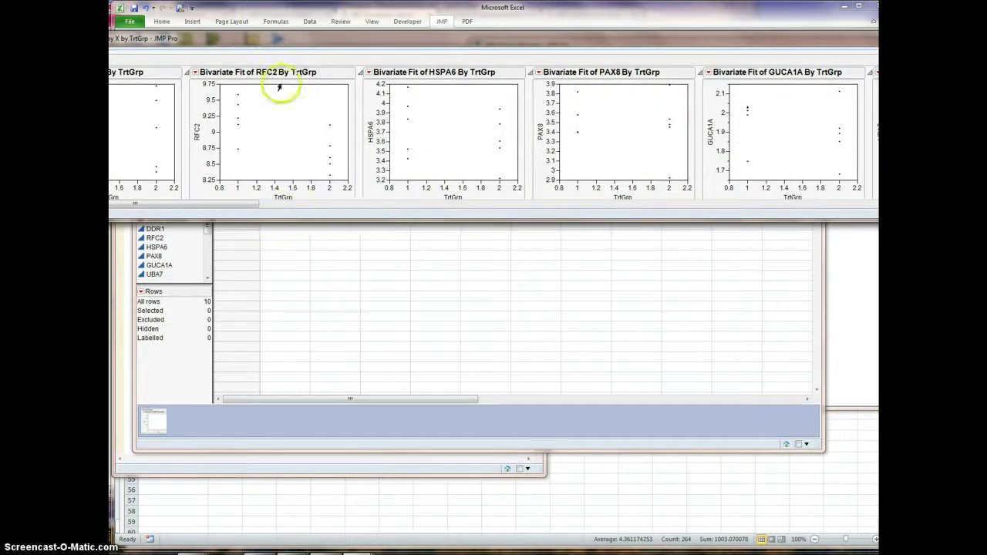
pyautogui.moveTo(259, 39); pyautogui.dragTo(405, 50)
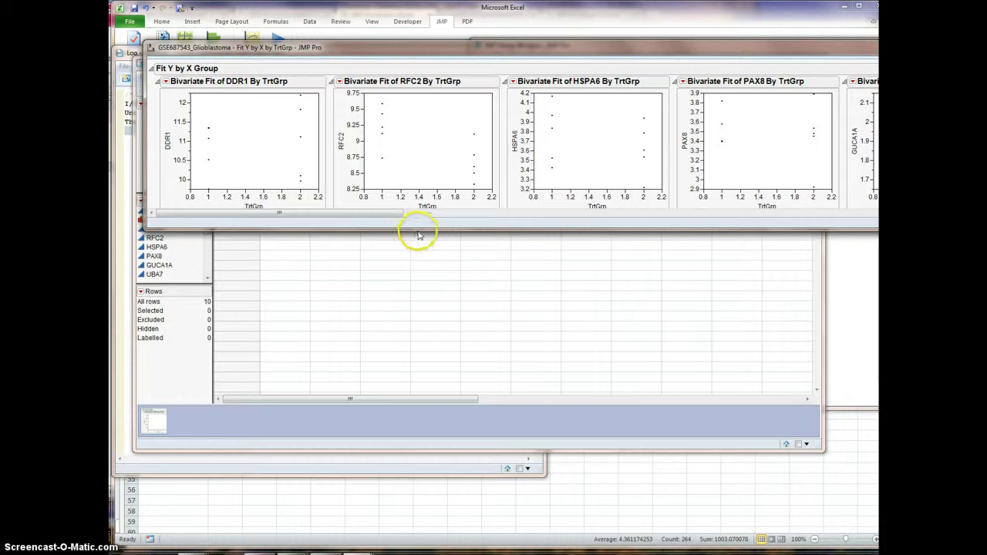
pyautogui.moveTo(419, 231); pyautogui.dragTo(429, 434)
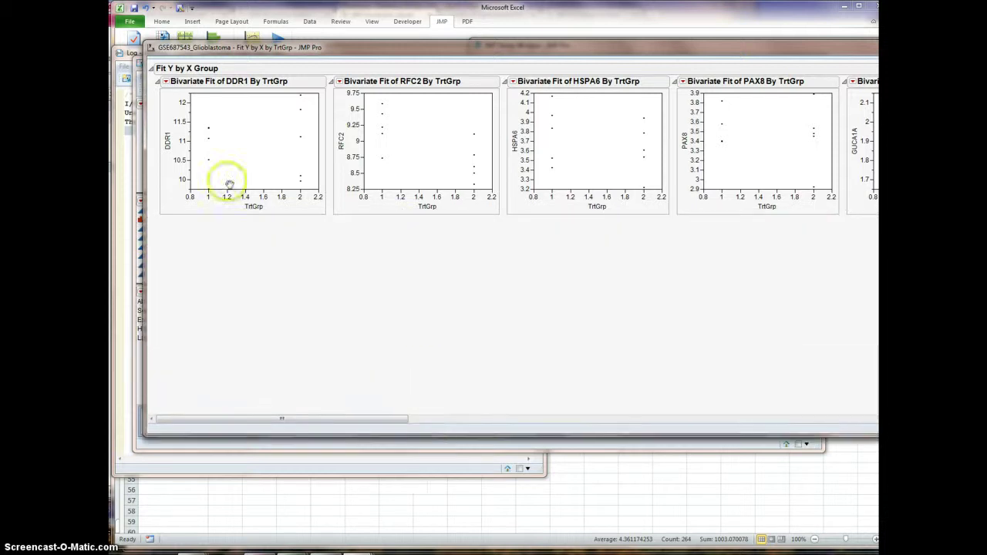
# - Look through the fitting options for the DDR1 plot and close the Fit Y by X report
pyautogui.click(166, 82)
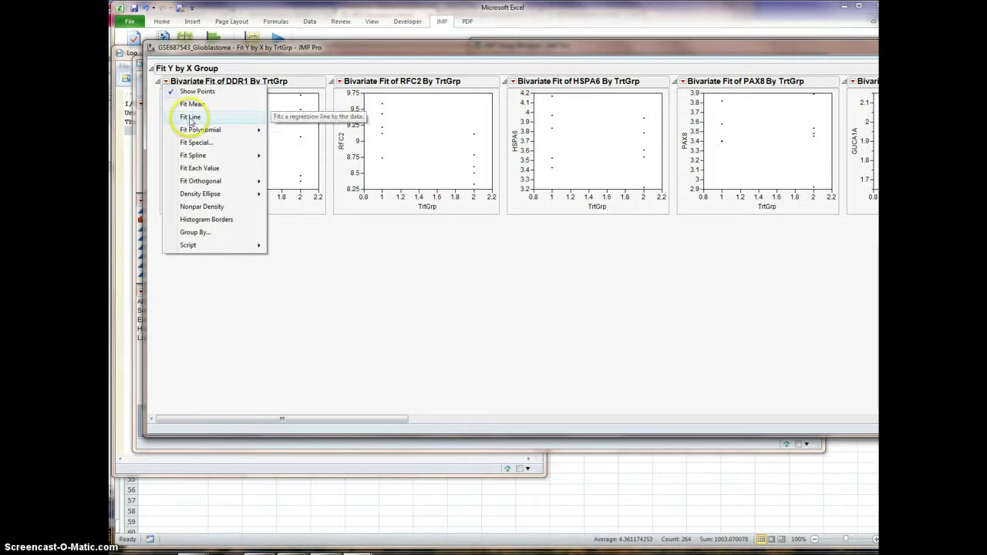
pyautogui.moveTo(198, 135)
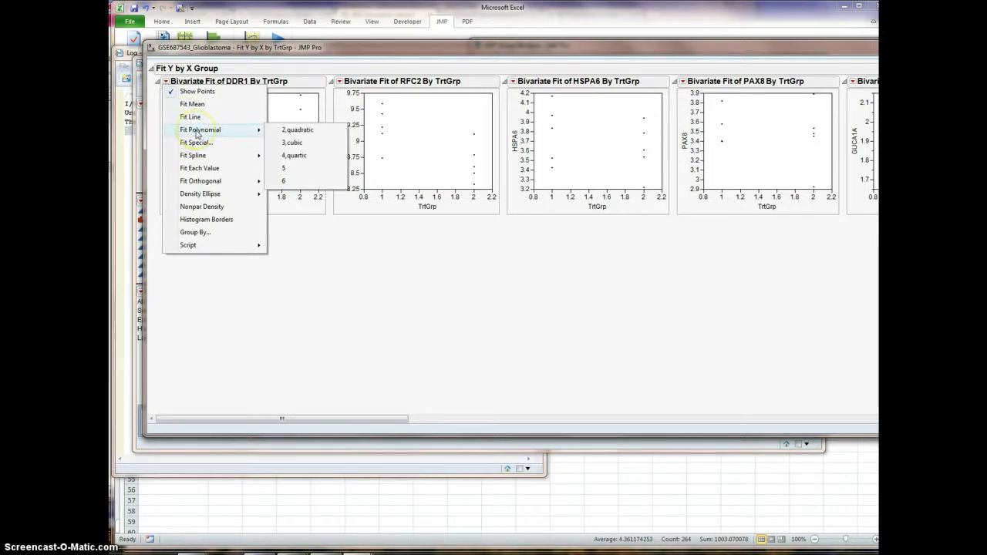
pyautogui.moveTo(200, 158)
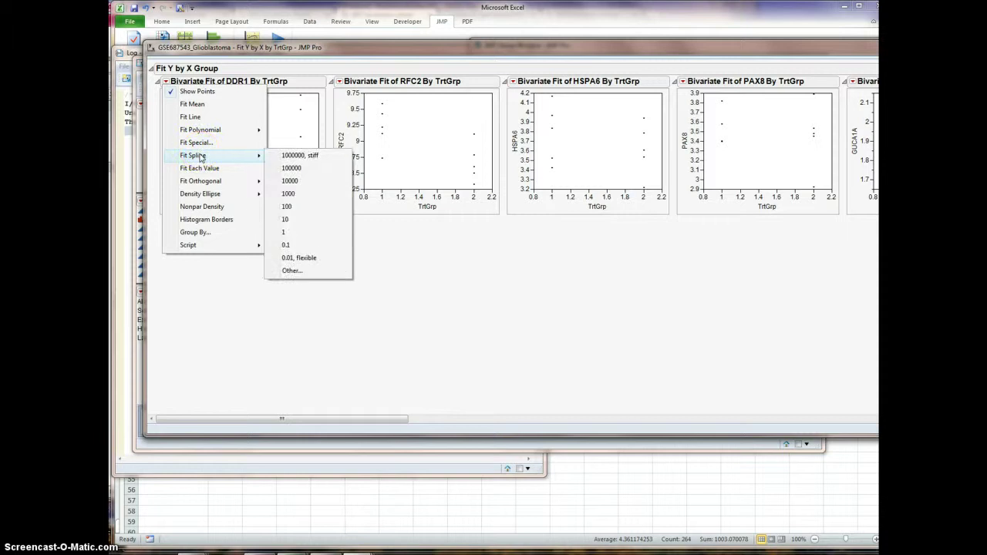
pyautogui.click(496, 284)
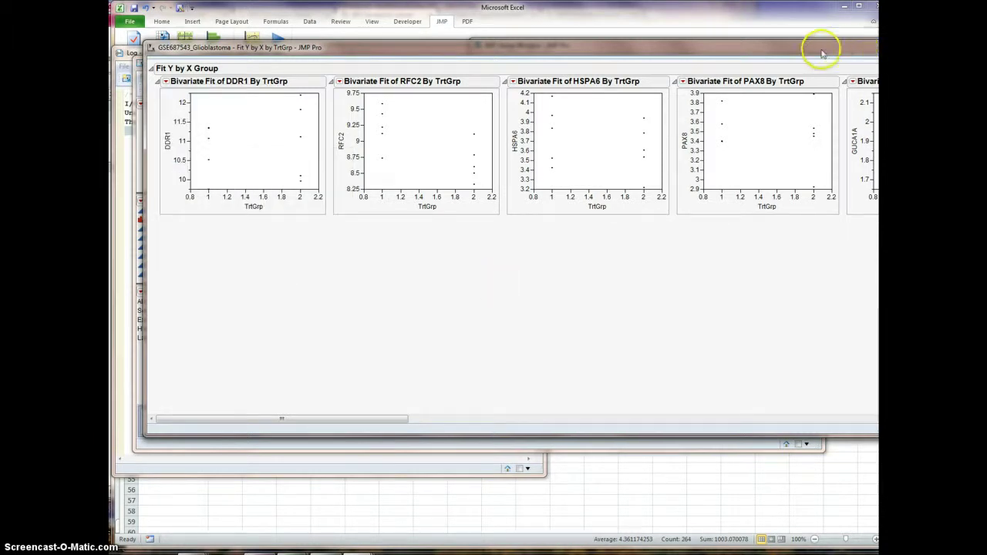
pyautogui.moveTo(820, 44); pyautogui.dragTo(536, 59)
pyautogui.click(841, 65)
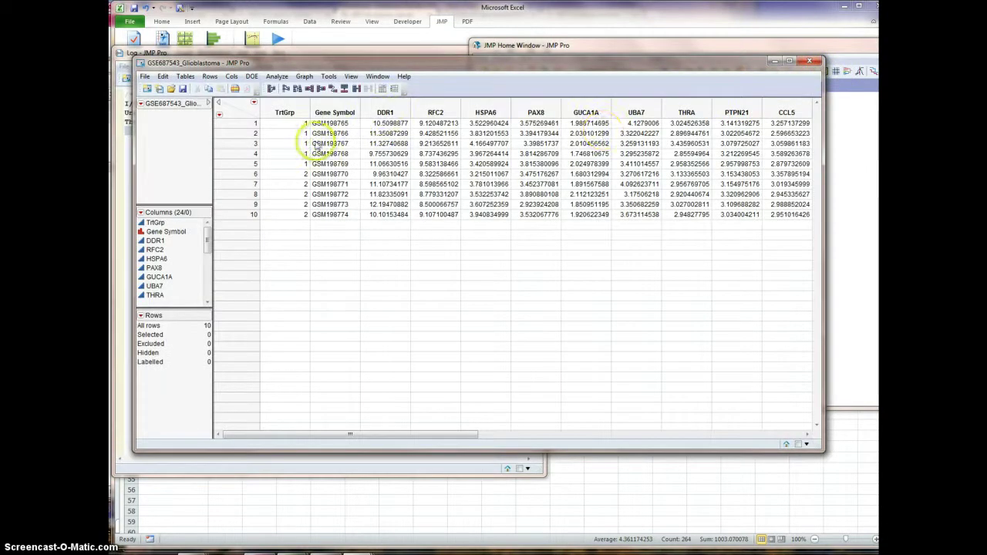
# - Run a Distribution analysis with all gene columns from DDR1 through PXK as Y columns, grouped by TrtGrp
pyautogui.click(278, 76)
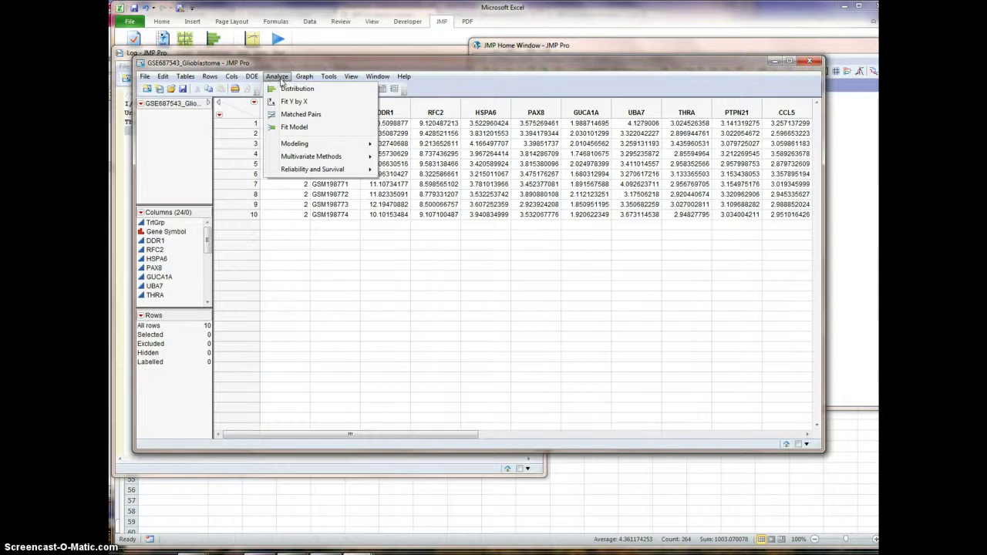
pyautogui.click(291, 92)
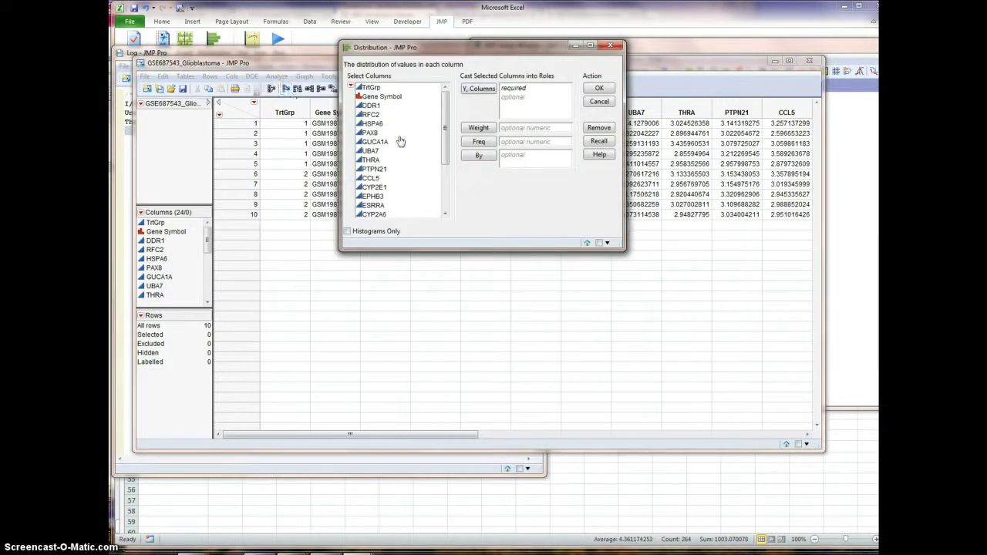
pyautogui.click(376, 89)
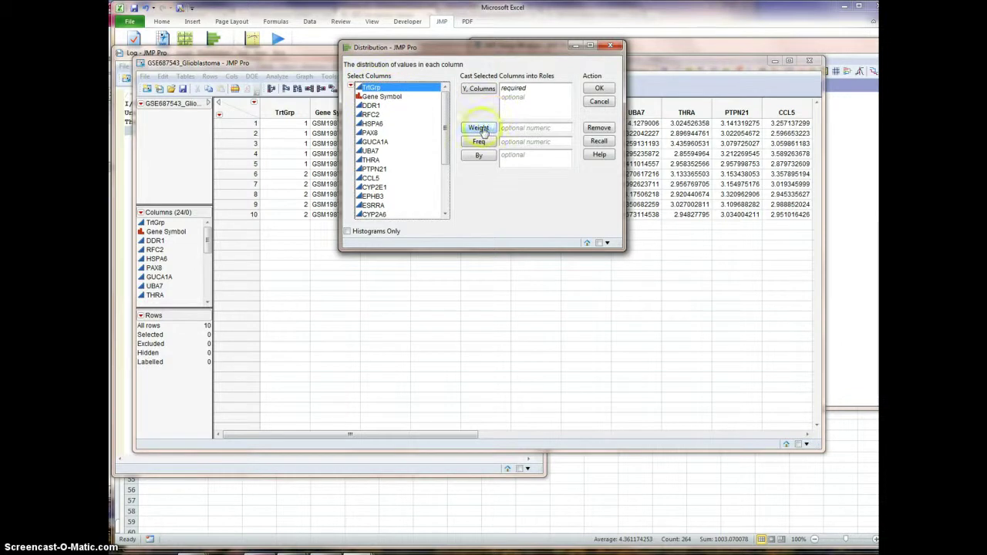
pyautogui.click(484, 157)
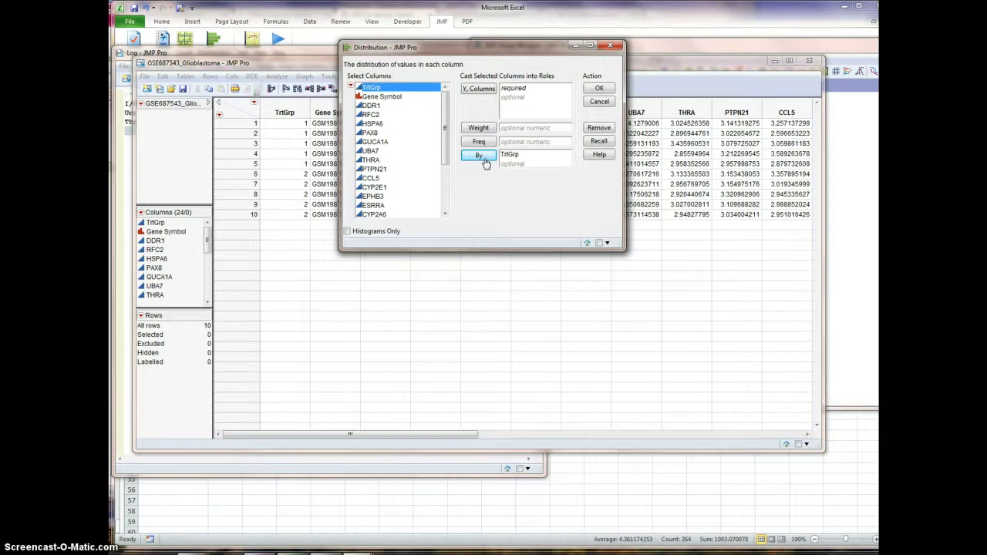
pyautogui.moveTo(377, 96); pyautogui.dragTo(385, 256)
pyautogui.click(478, 88)
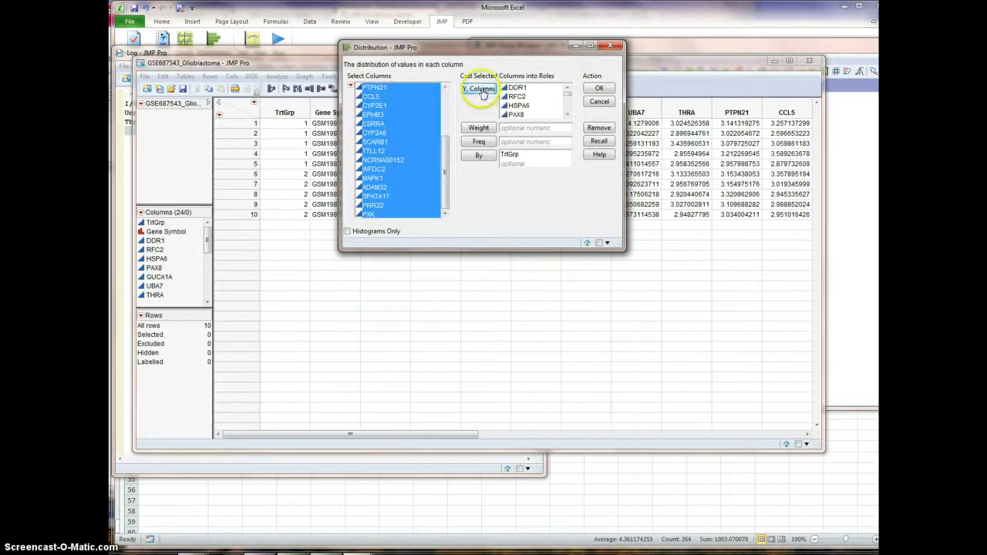
pyautogui.click(598, 89)
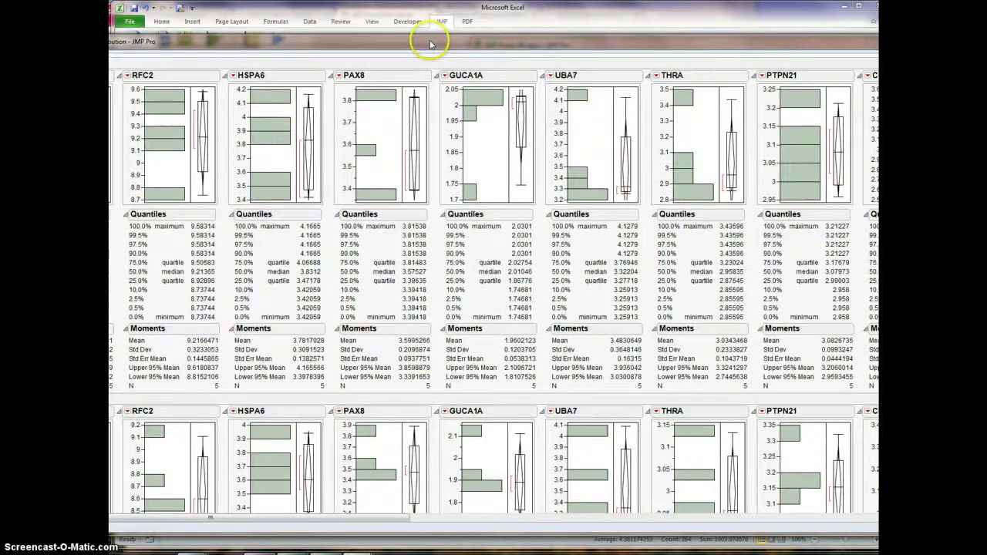
# - Bring the start of the Distribution report into view and compare DDR1's 95% confidence limits for the mean between the two treatment groups
pyautogui.moveTo(430, 45); pyautogui.dragTo(587, 38)
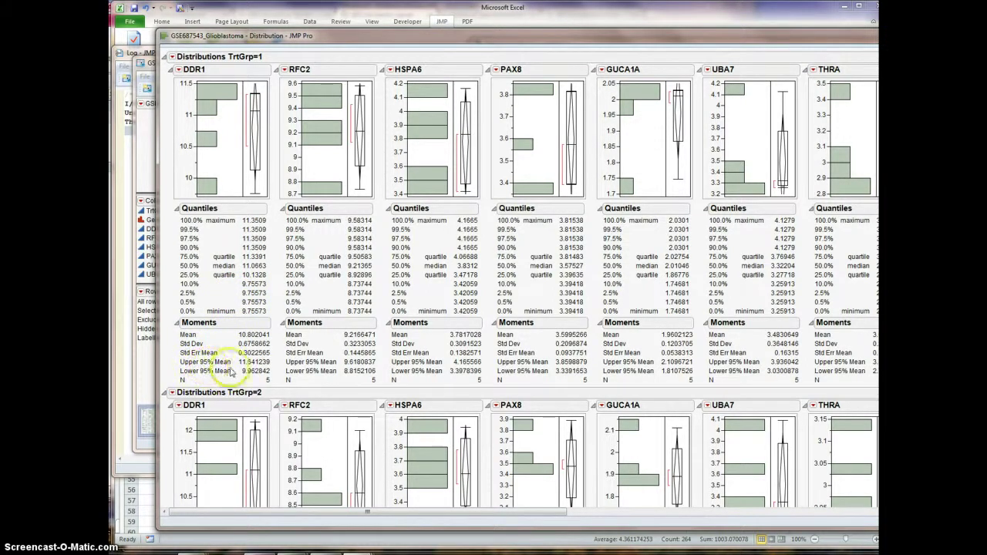
pyautogui.moveTo(255, 371)
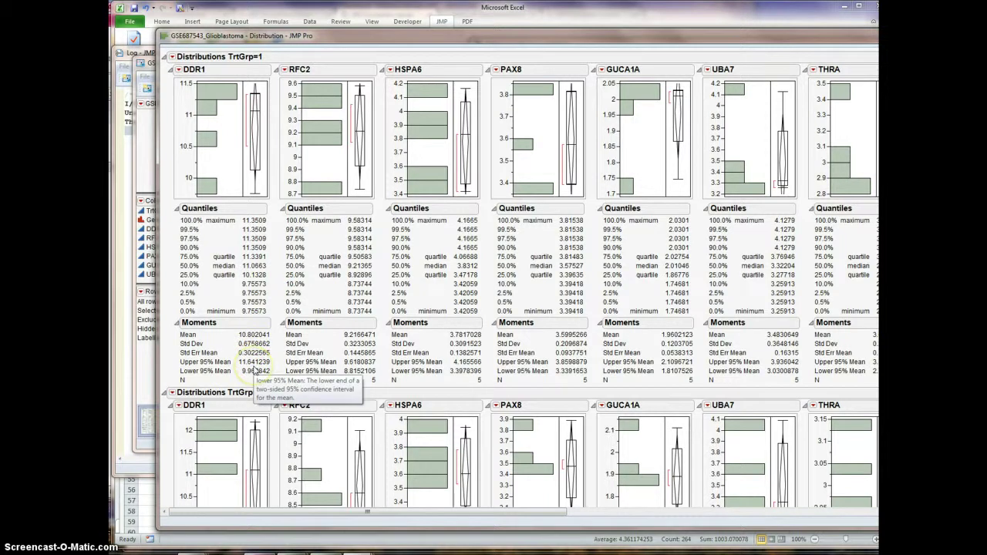
pyautogui.scroll(-3, 257, 362)
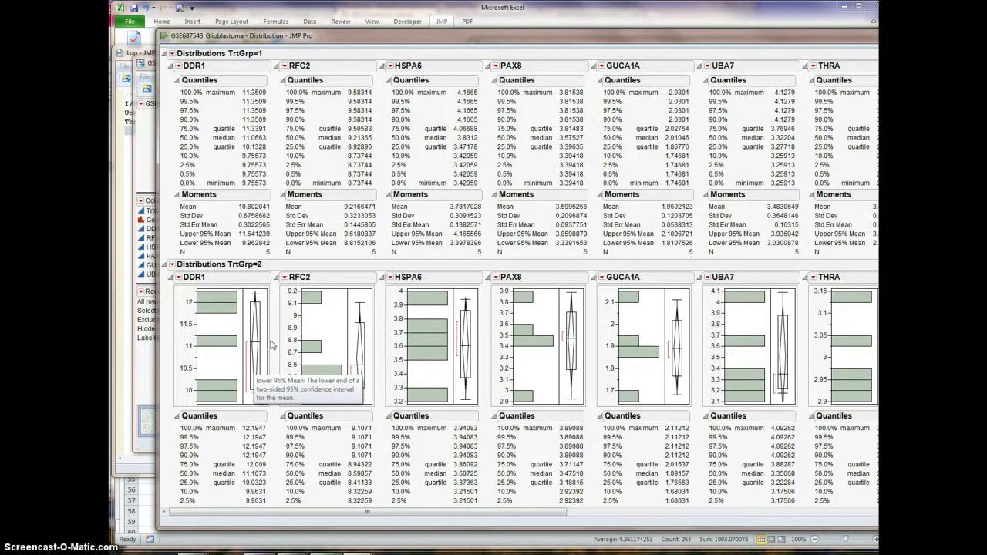
pyautogui.scroll(3, 271, 344)
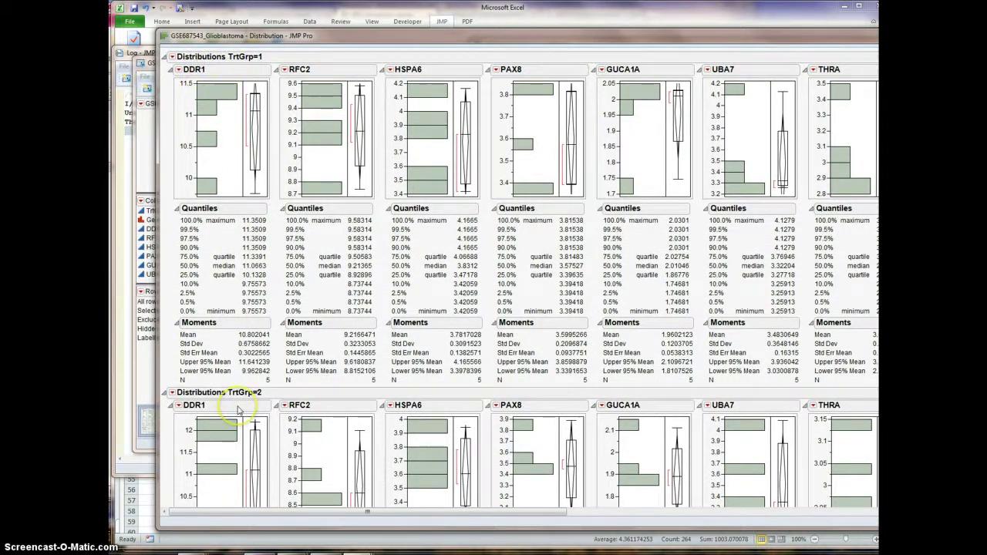
pyautogui.scroll(-5, 247, 405)
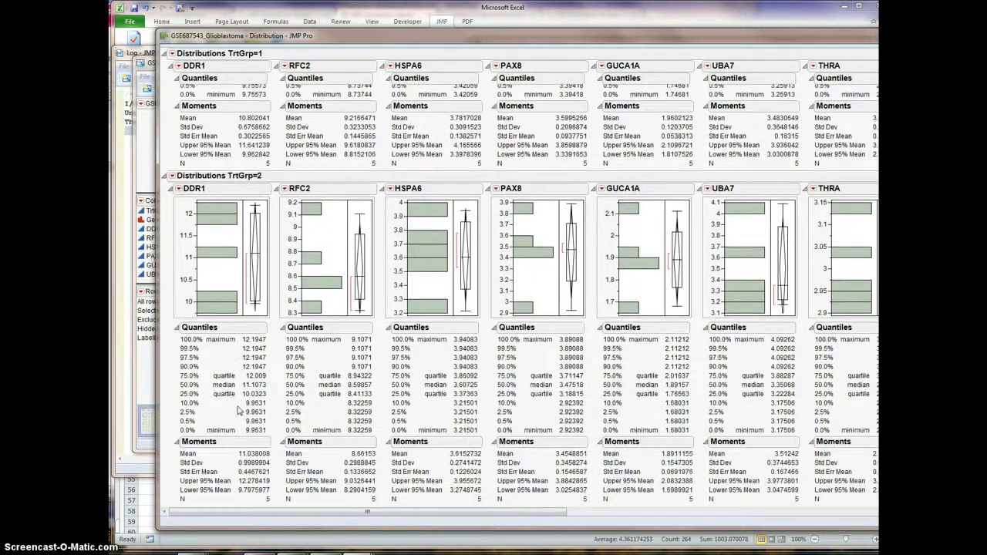
pyautogui.scroll(5, 239, 411)
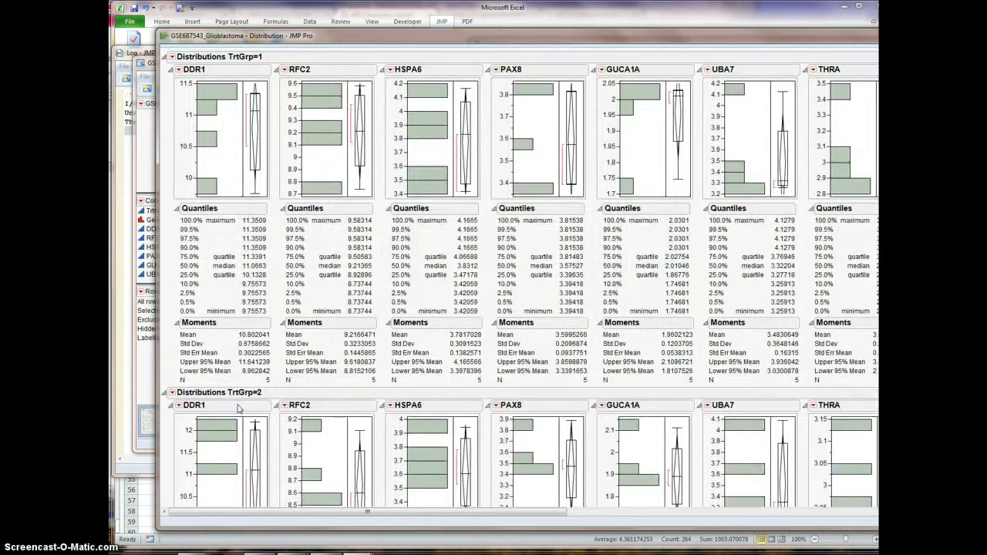
# - Compare the genes' means and standard deviations between TrtGrp 1 and 2, and close the Distribution report
pyautogui.click(172, 57)
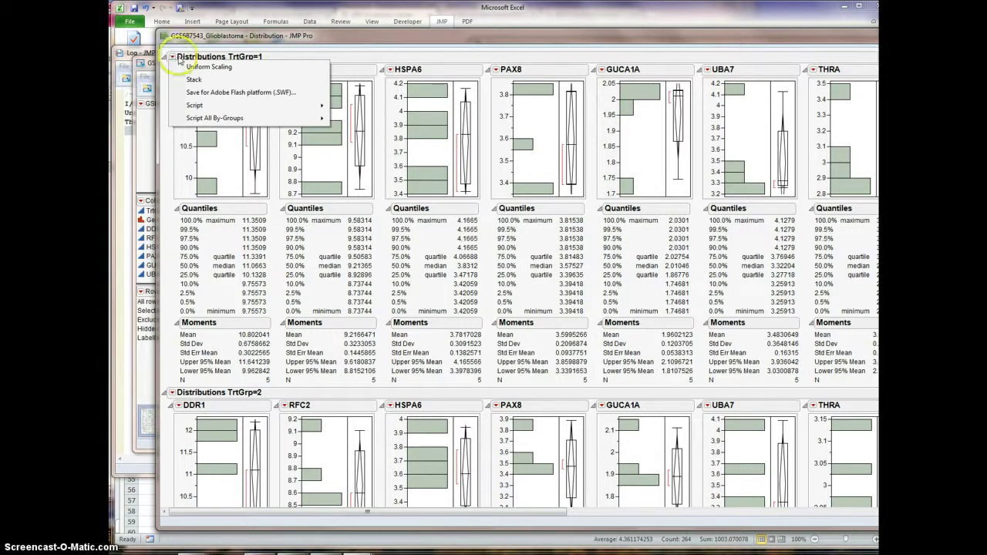
pyautogui.click(341, 37)
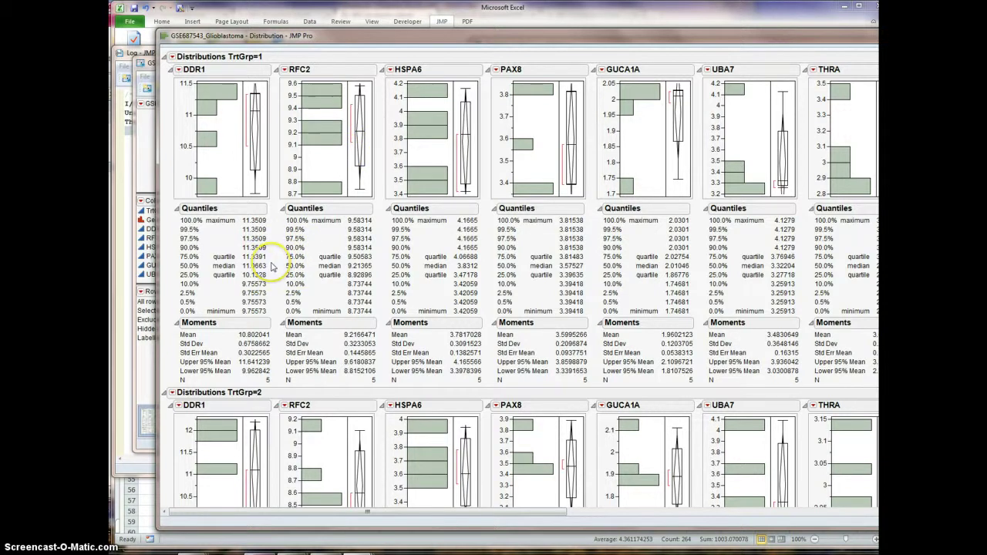
pyautogui.scroll(-4, 271, 266)
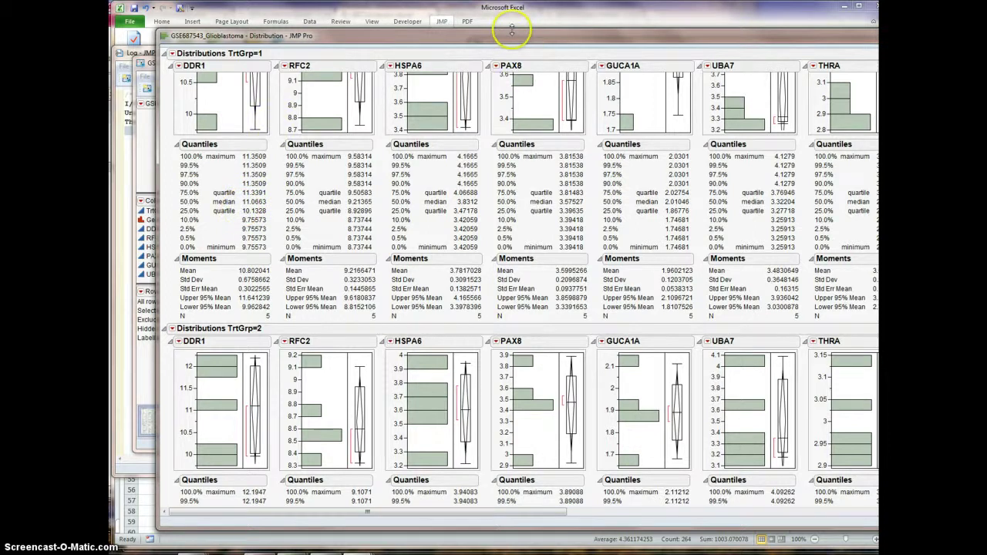
pyautogui.moveTo(511, 30); pyautogui.dragTo(509, 5)
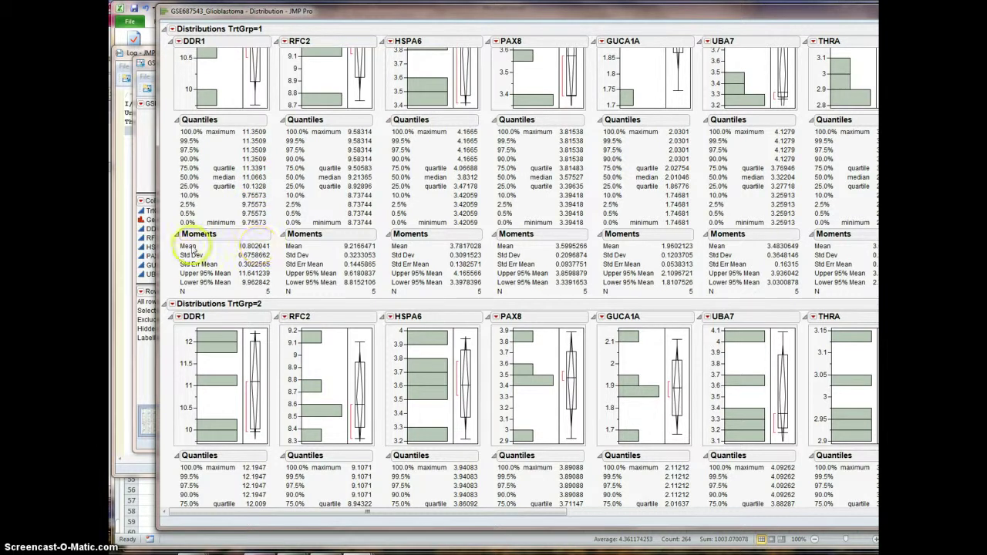
pyautogui.scroll(-3, 193, 251)
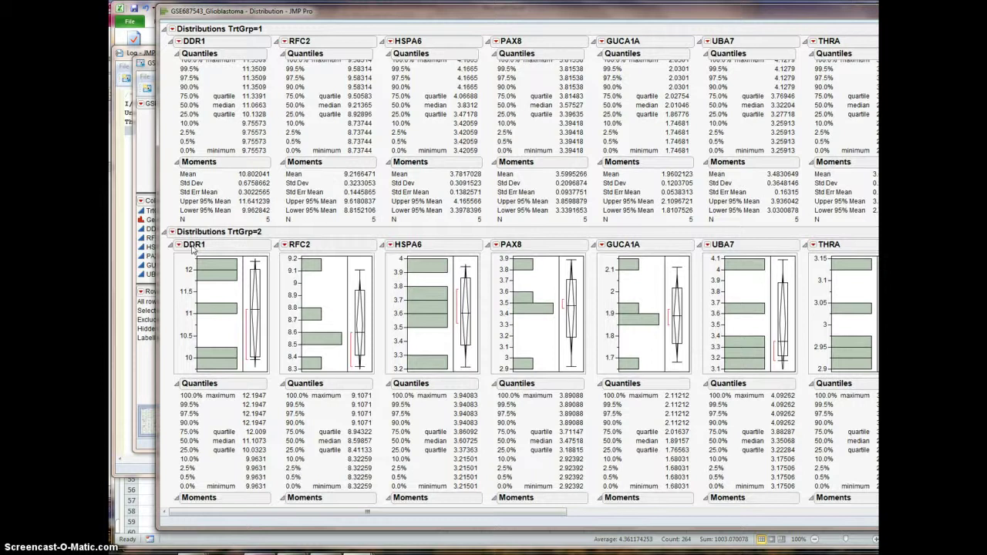
pyautogui.scroll(-1, 316, 210)
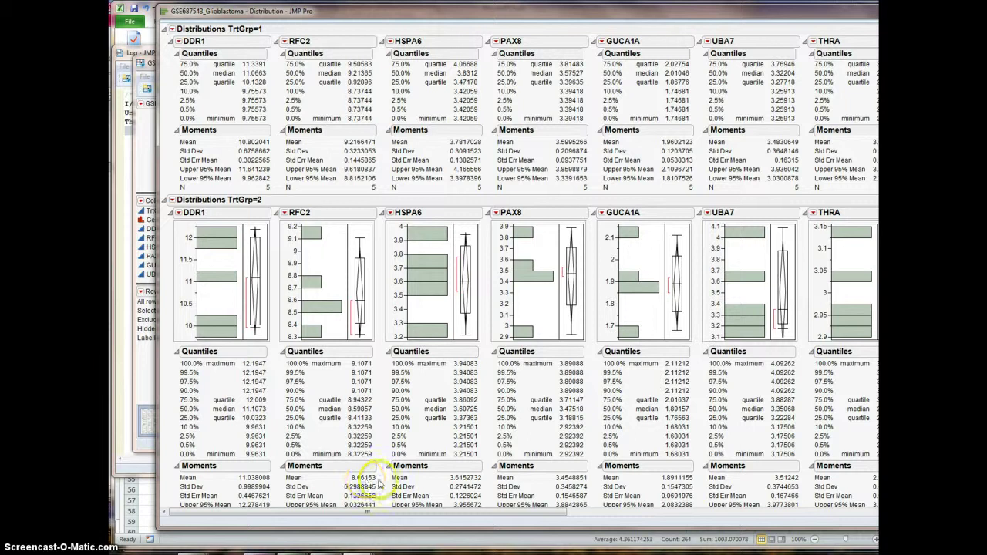
pyautogui.moveTo(356, 488)
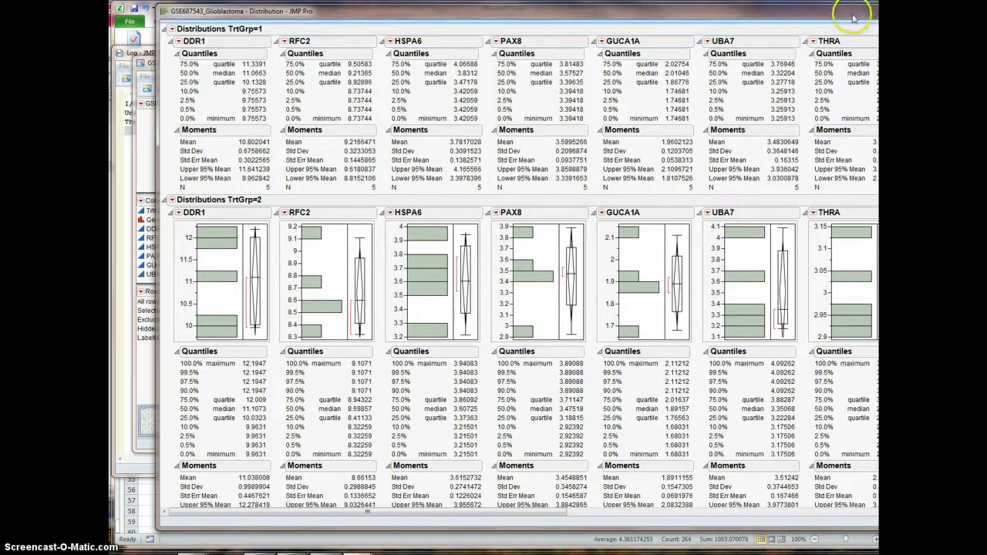
pyautogui.moveTo(847, 10); pyautogui.dragTo(474, 98)
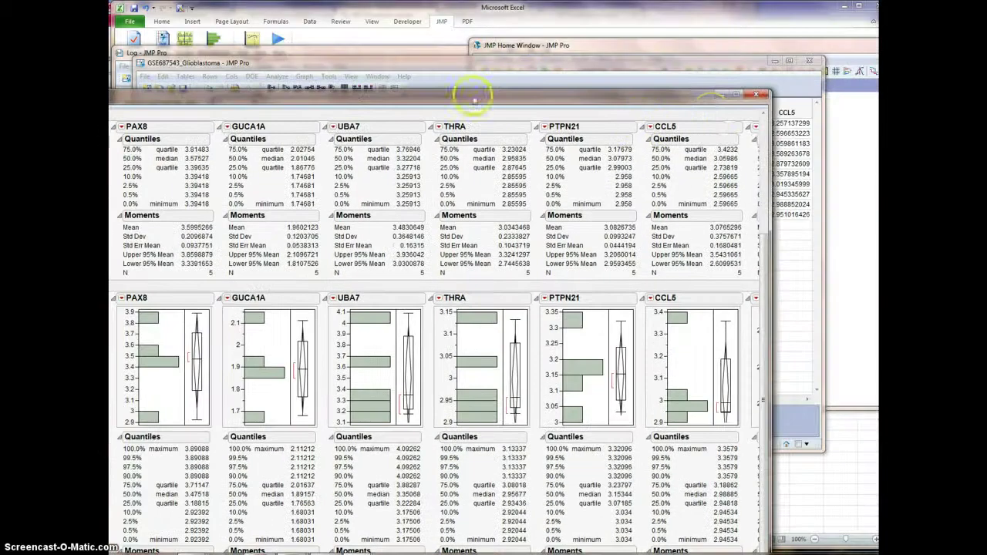
pyautogui.click(757, 94)
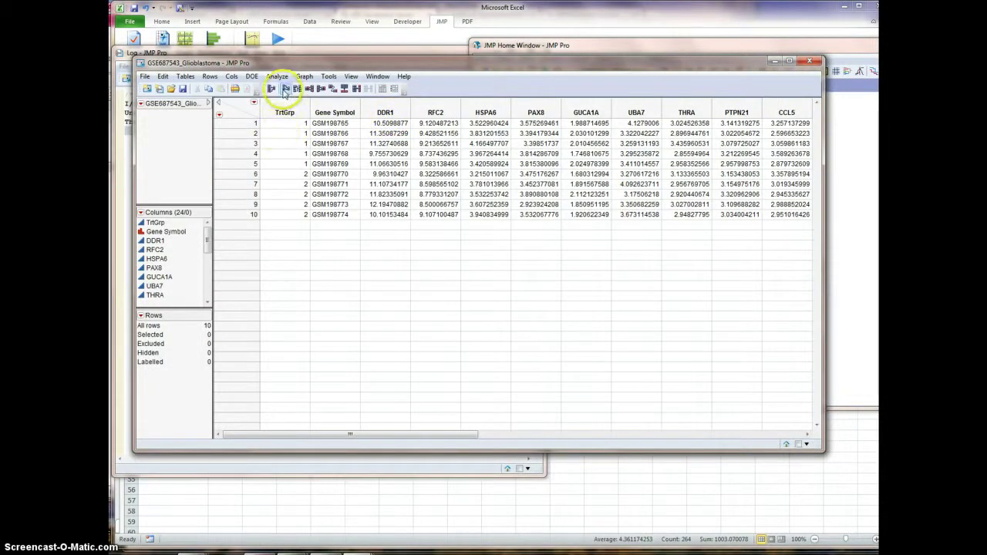
# - Start a Matched Pairs analysis on the glioblastoma table and assign TrtGrp as the X grouping column
pyautogui.click(276, 76)
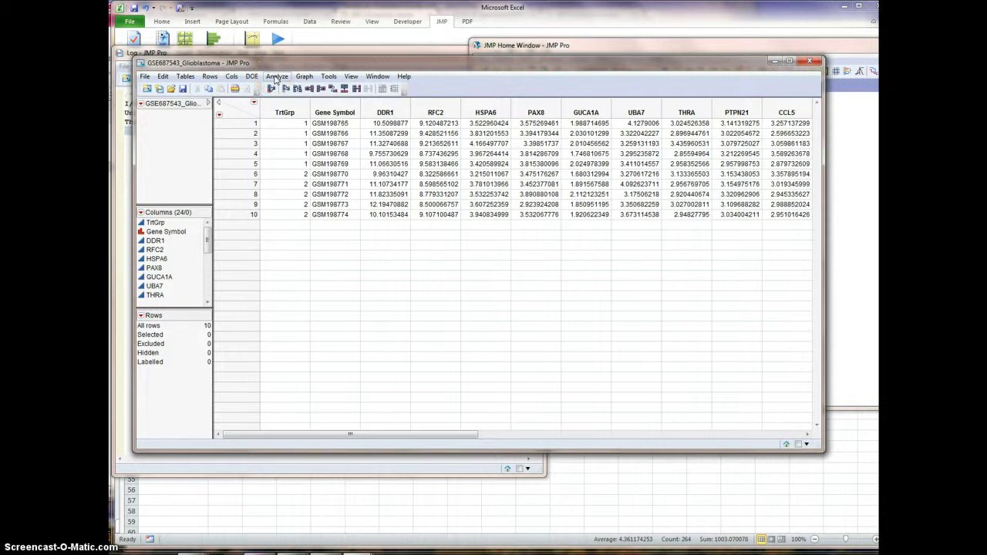
pyautogui.click(276, 76)
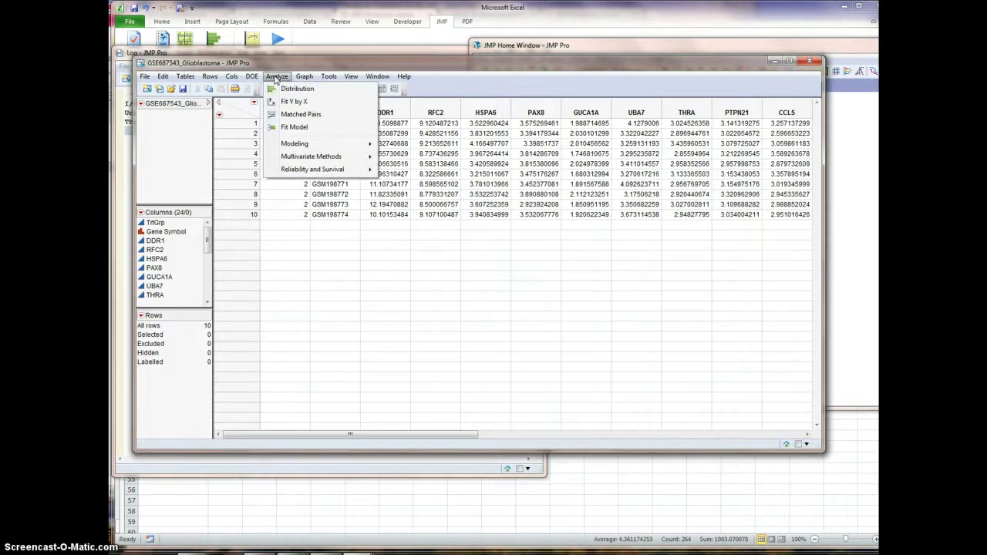
pyautogui.click(298, 118)
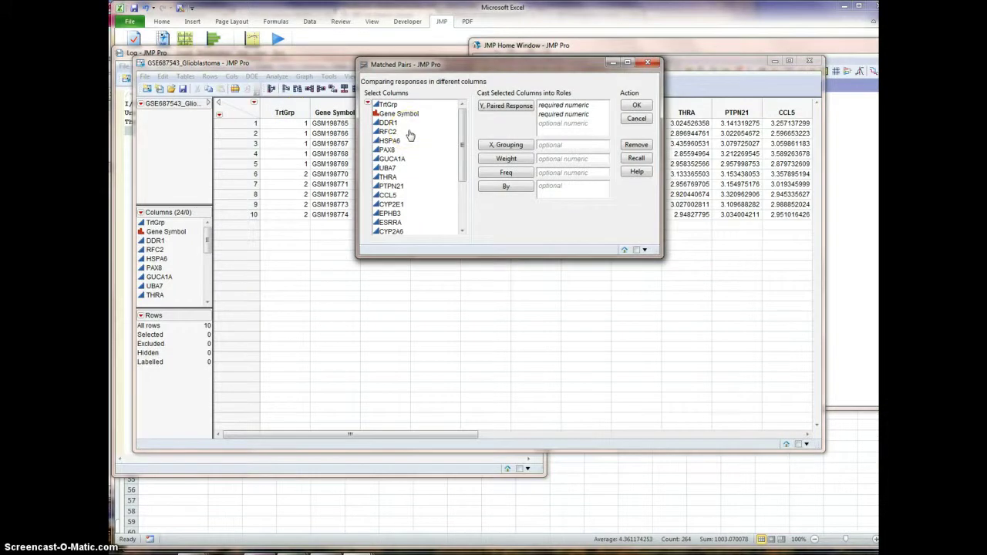
pyautogui.click(397, 105)
pyautogui.click(506, 144)
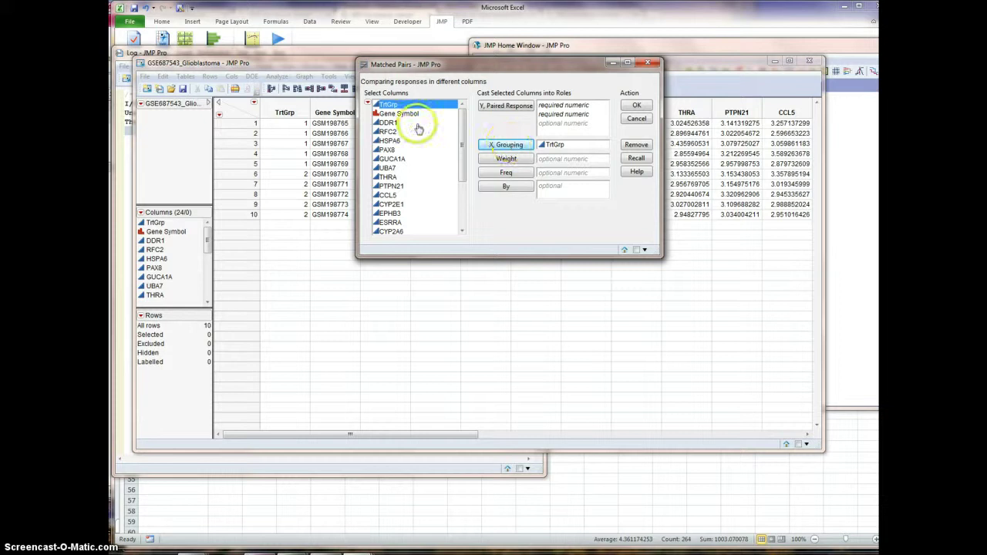
# - Assign DDR1 through PXK as paired responses and run the analysis for all possible pairs, keeping TrtGrp as a continuous grouping column
pyautogui.moveTo(394, 124); pyautogui.dragTo(404, 271)
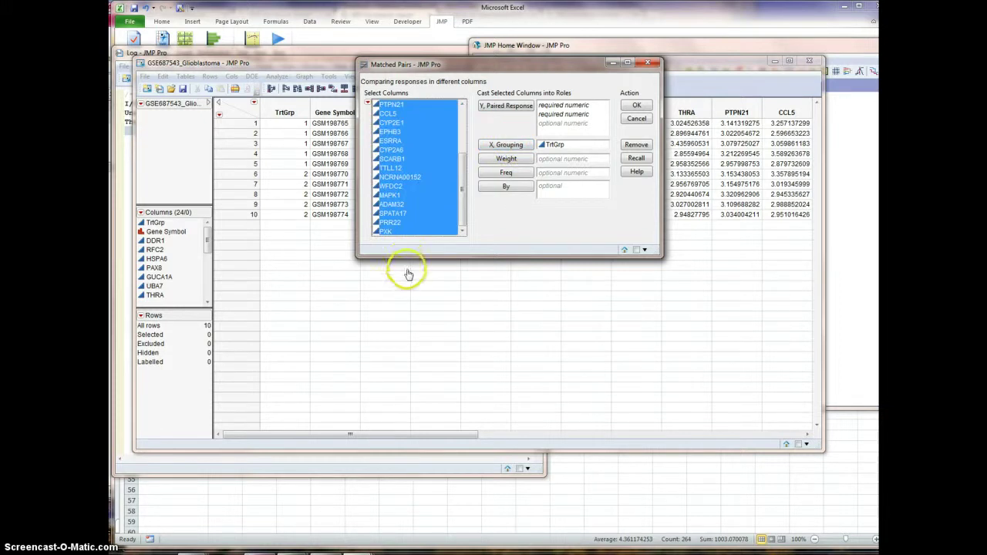
pyautogui.click(506, 107)
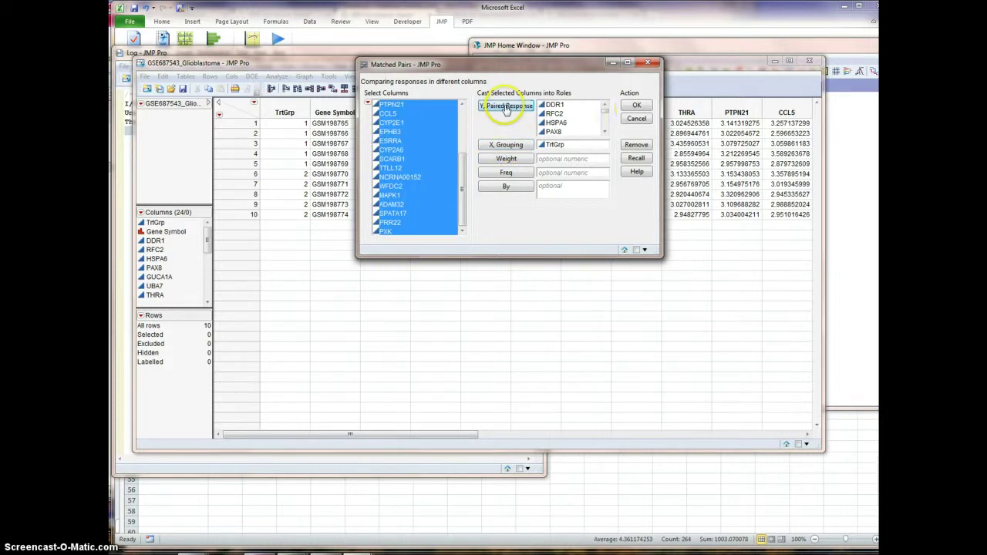
pyautogui.click(635, 108)
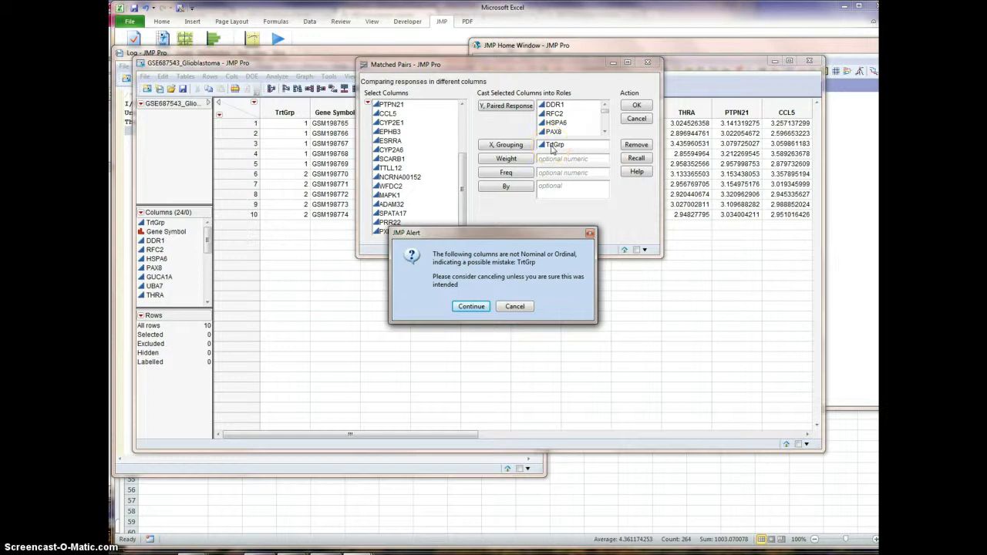
pyautogui.click(472, 307)
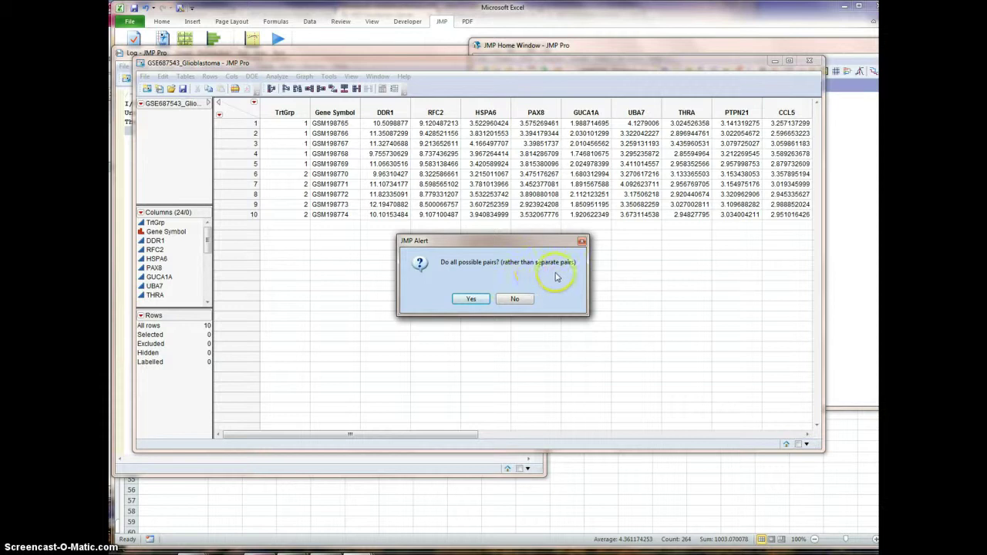
pyautogui.click(471, 300)
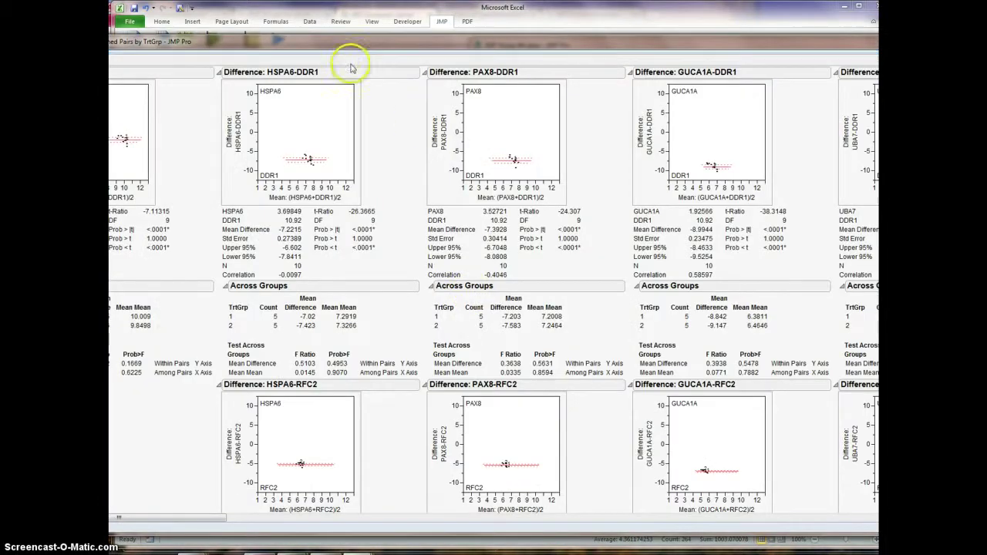
# - Examine the paired differences and across-group tests in the Matched Pairs report, comparing genes from RFC2 through NCRNA00152 with DDR1 and RFC2
pyautogui.moveTo(346, 40); pyautogui.dragTo(527, 45)
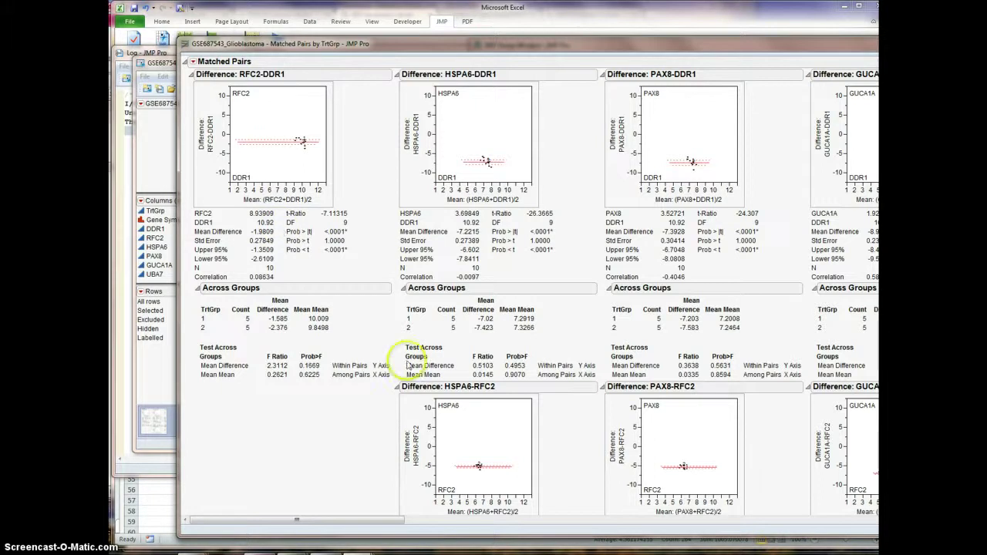
pyautogui.moveTo(474, 524); pyautogui.dragTo(814, 506)
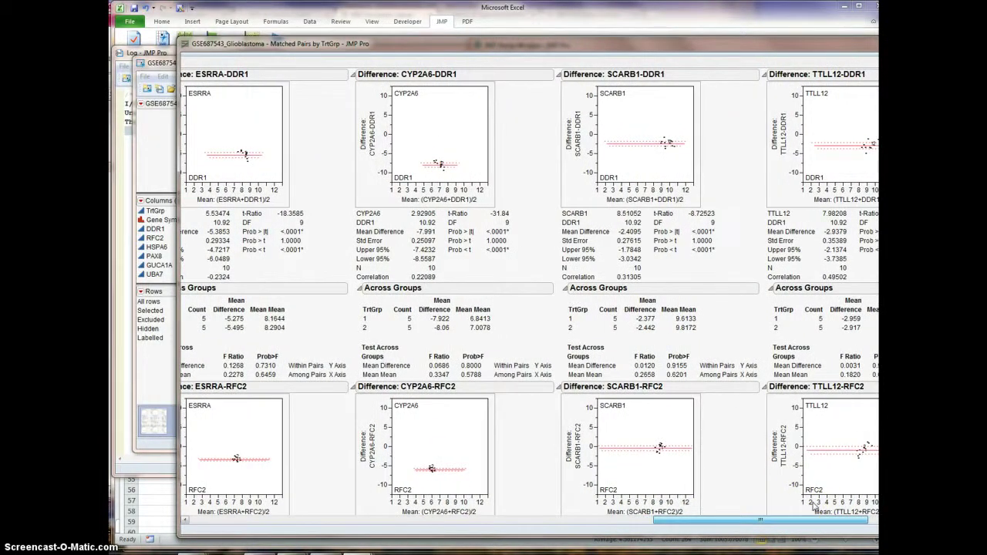
pyautogui.moveTo(814, 507); pyautogui.dragTo(875, 518)
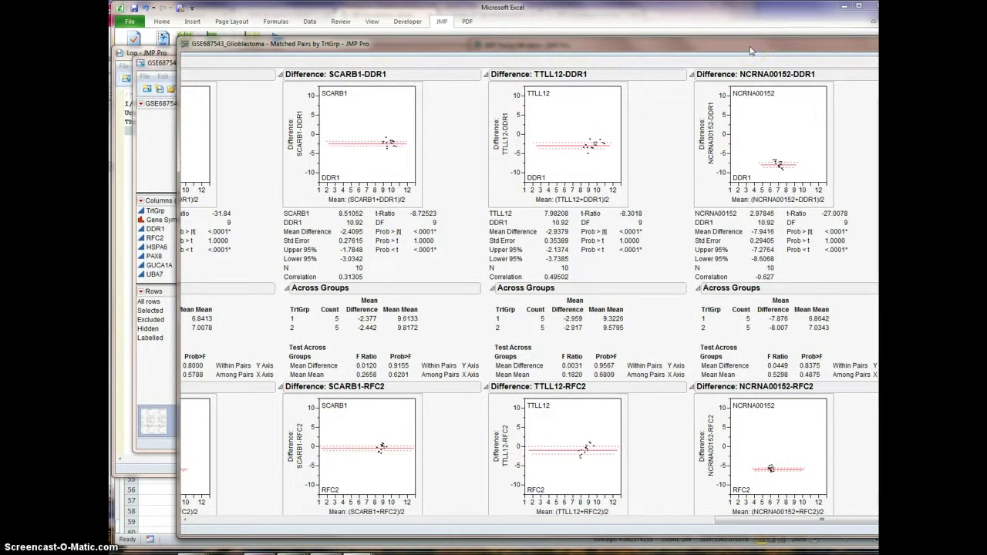
pyautogui.click(599, 77)
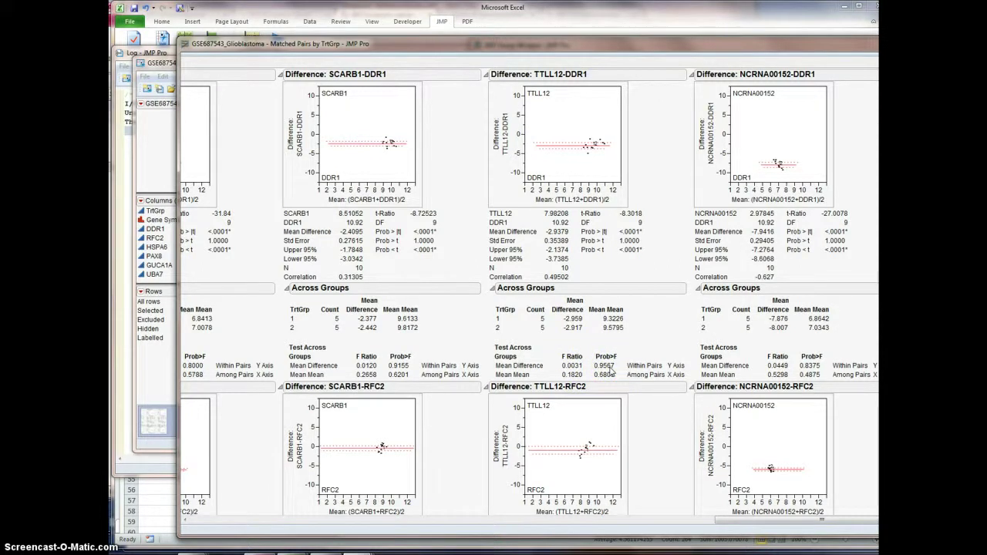
pyautogui.scroll(-5, 609, 371)
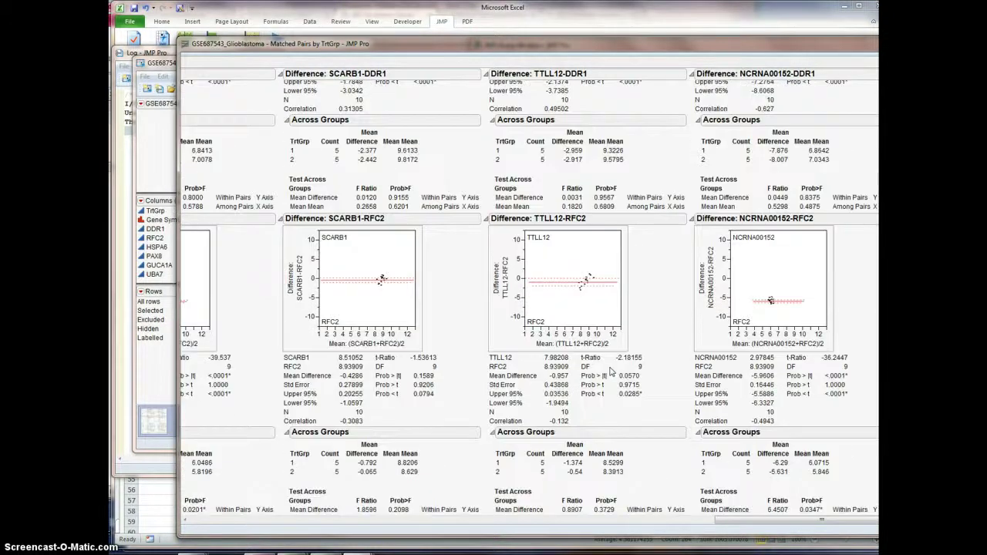
pyautogui.scroll(5, 609, 371)
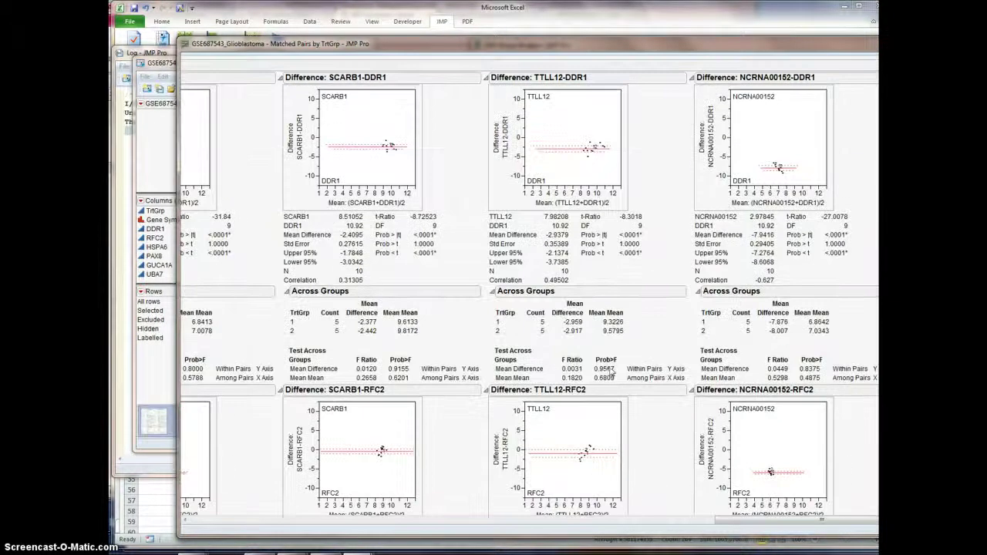